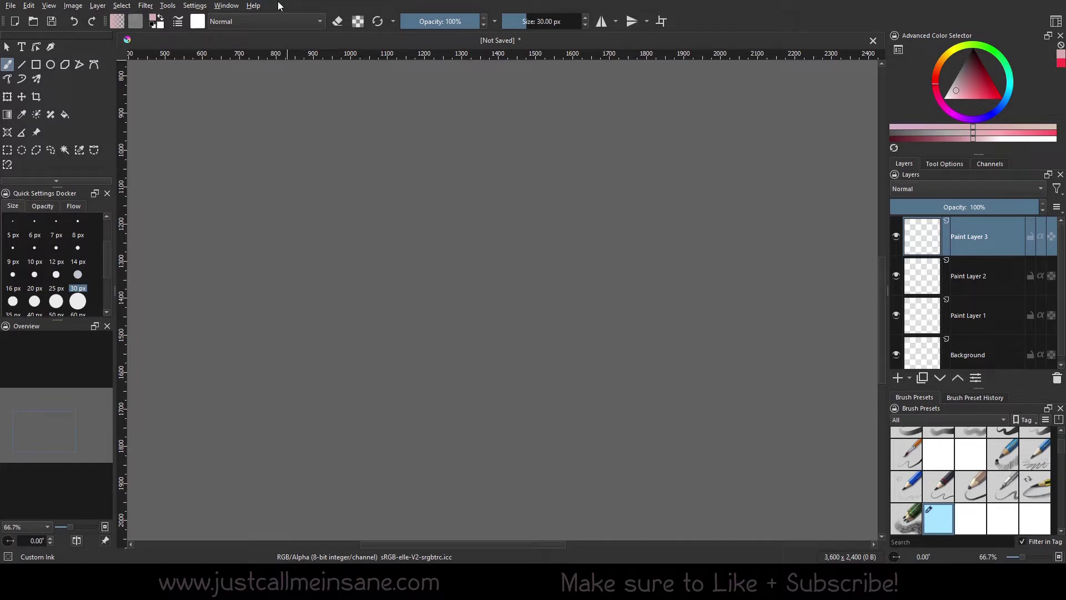
Step: Open Krita's Settings menu from the menu bar
click(207, 6)
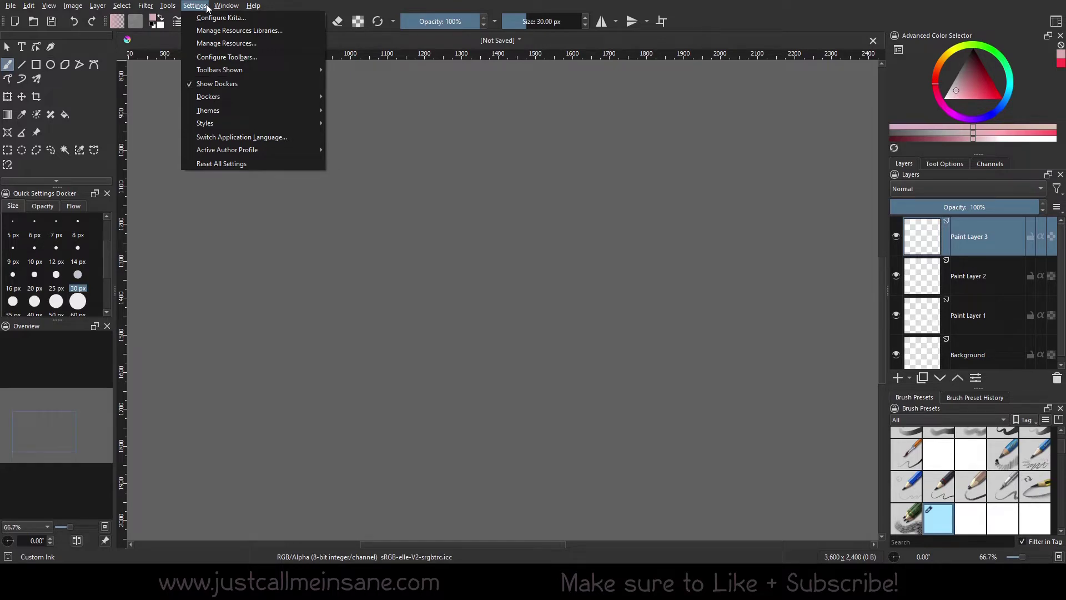
Step: Open the Recorder docker from Settings > Dockers
click(207, 7)
click(206, 6)
mouse_move(217, 8)
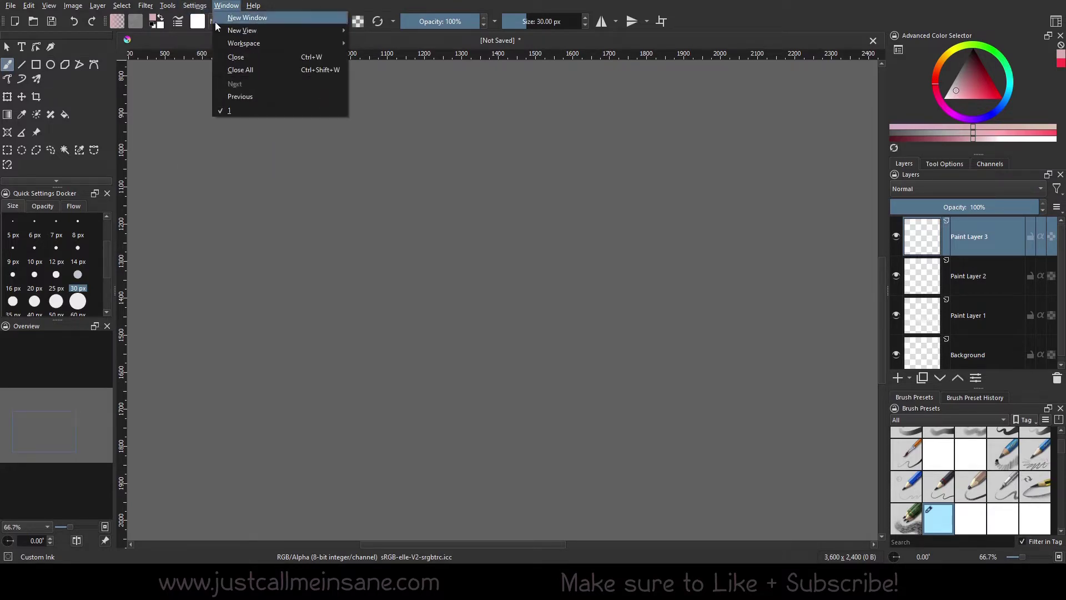
mouse_move(300, 97)
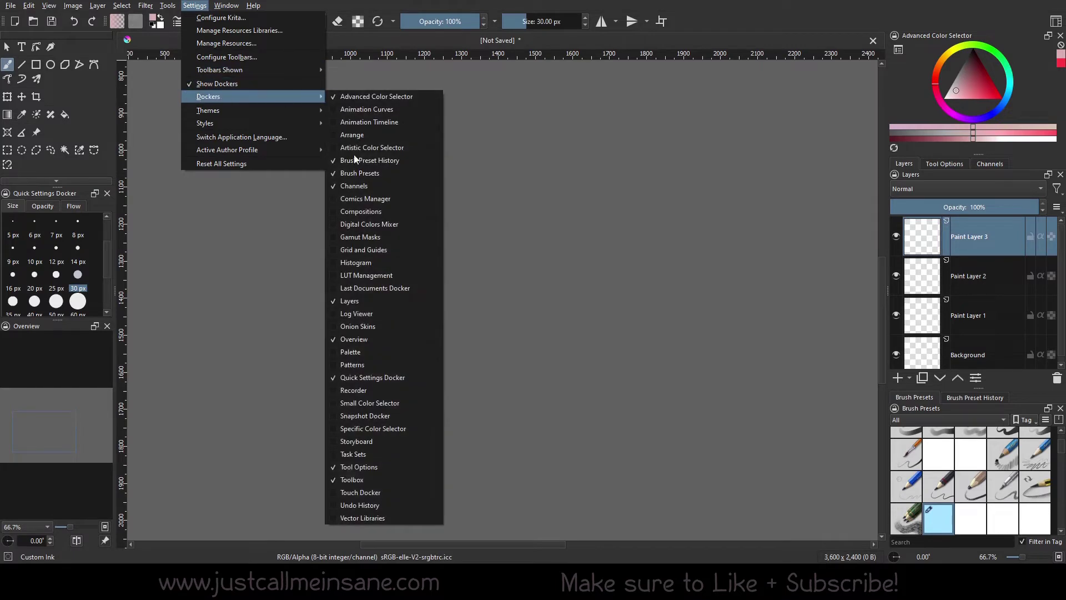
click(356, 390)
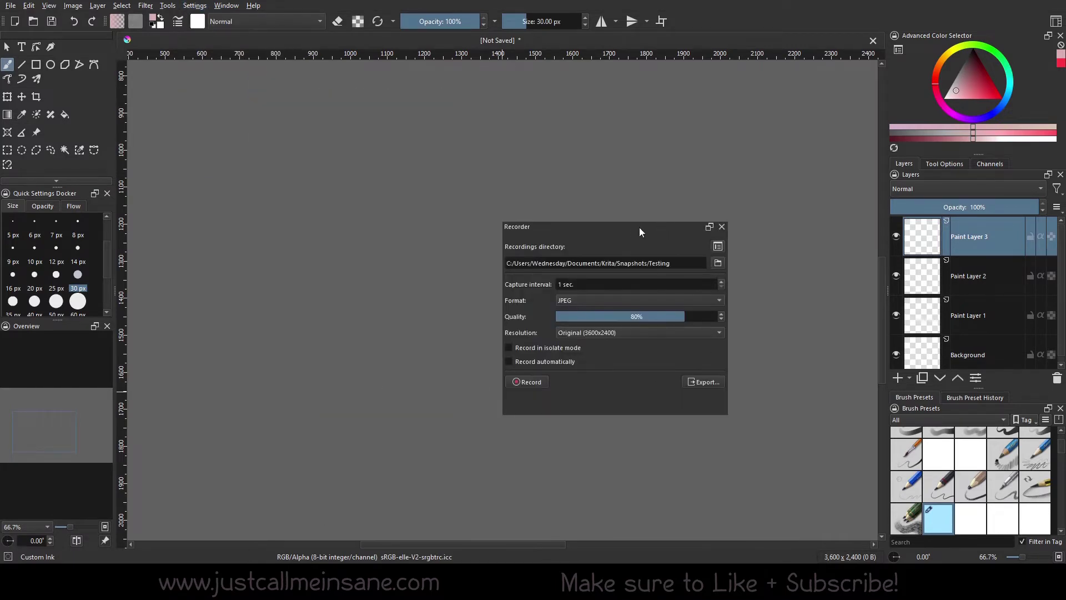
Step: Reposition the floating Recorder panel and widen it so the full recordings path shows
mouse_move(640, 232)
mouse_down()
mouse_move(608, 243)
mouse_move(624, 240)
mouse_up()
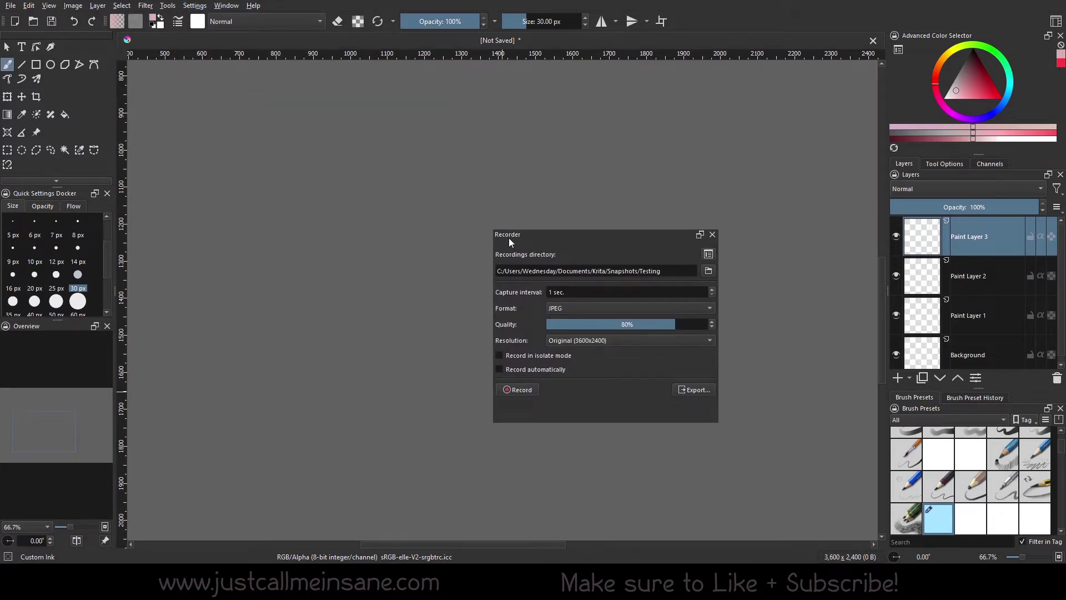
mouse_move(510, 241)
mouse_down()
mouse_move(758, 432)
mouse_move(958, 435)
mouse_move(937, 405)
mouse_move(1003, 425)
mouse_move(924, 275)
mouse_move(517, 225)
mouse_up()
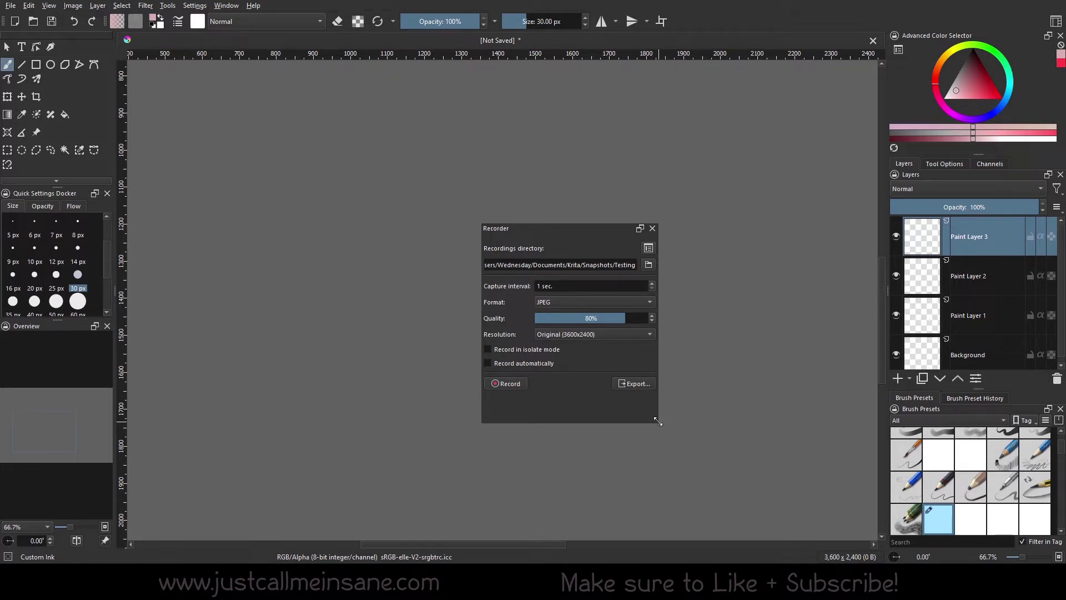
drag(658, 426, 742, 424)
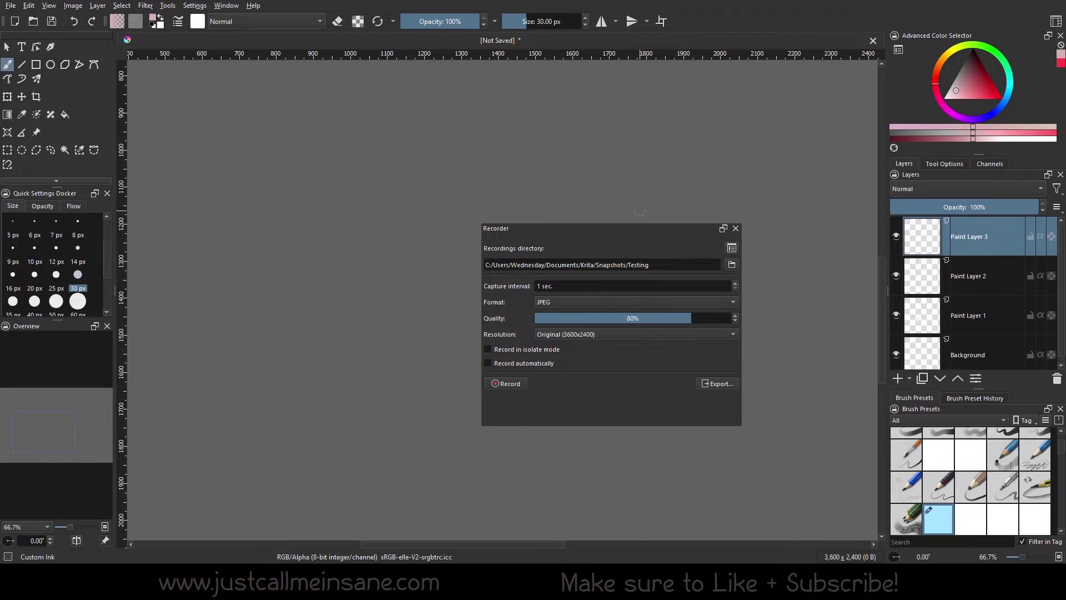
drag(640, 232, 727, 256)
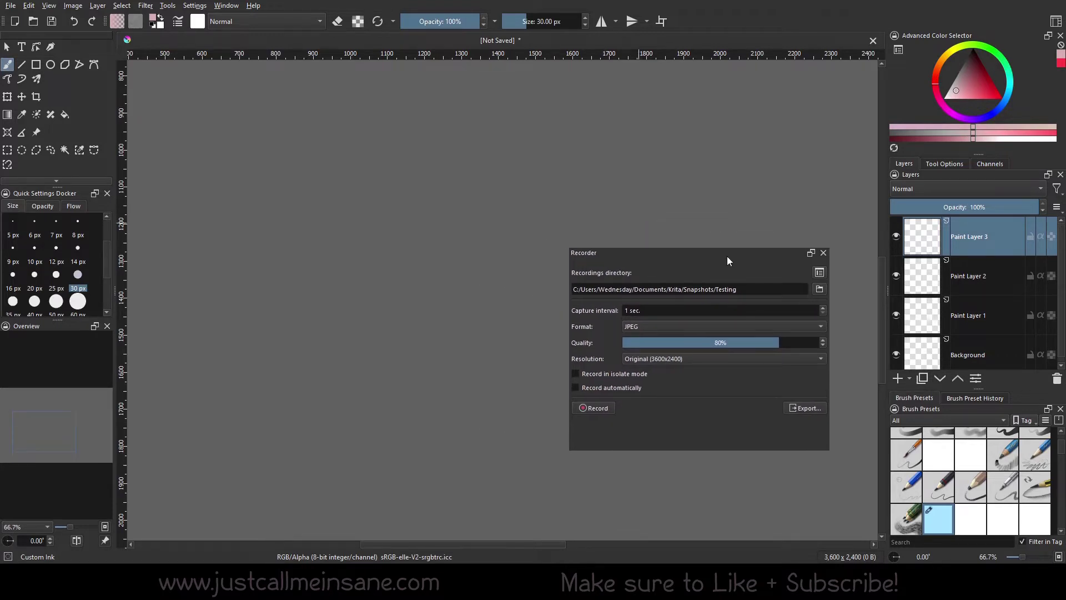
drag(728, 255, 709, 231)
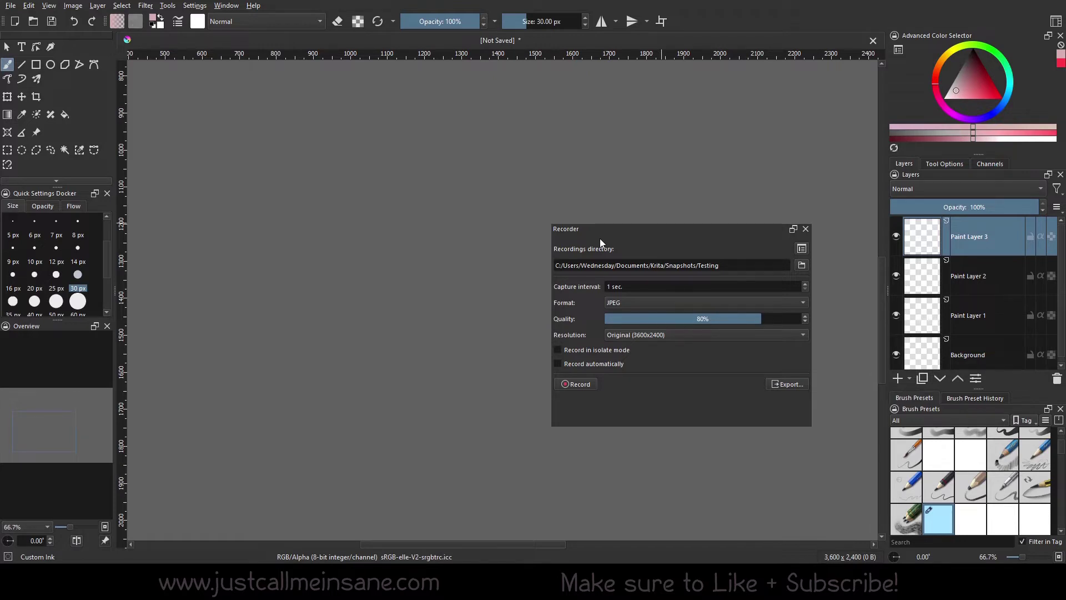
Step: Zoom out, centre the canvas, and browse for a recordings directory, showing the empty Testing folder
key(minus)
key(minus)
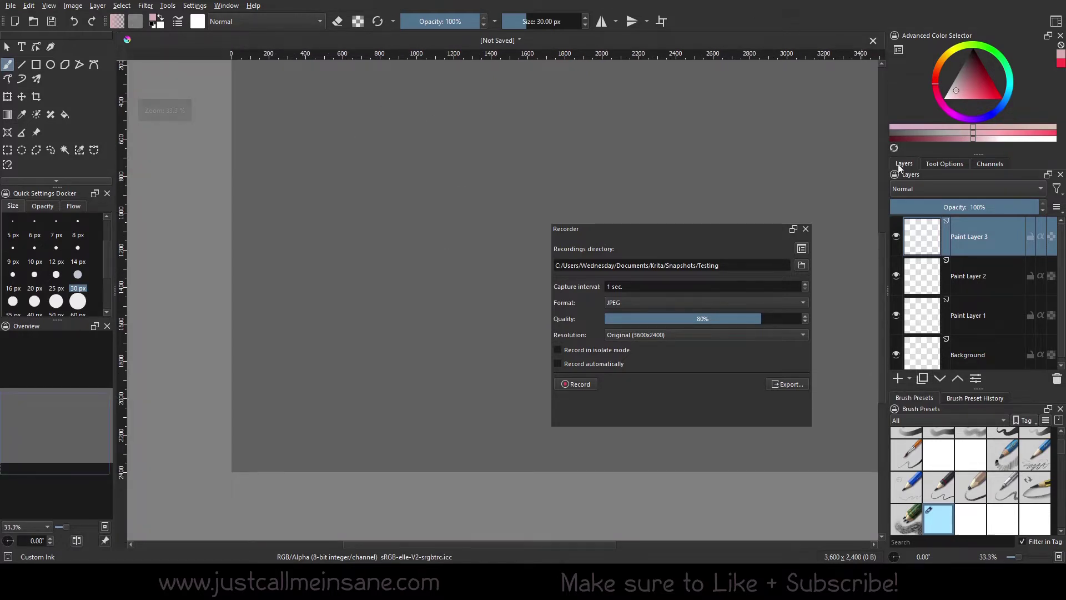
drag(381, 278, 338, 312)
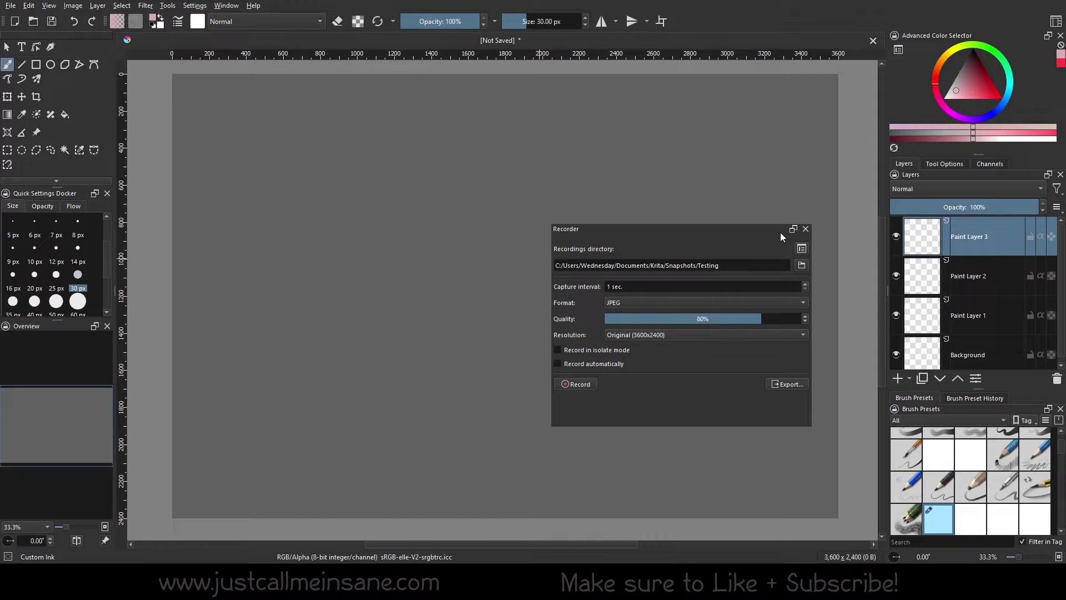
click(804, 266)
drag(775, 238, 487, 162)
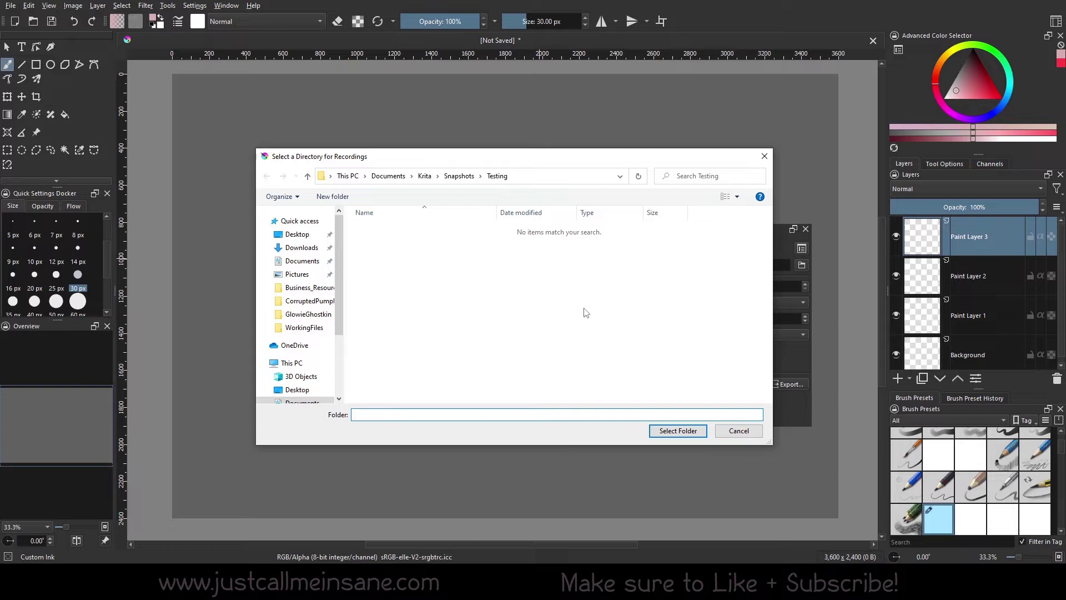
Step: Create a 'Monday' folder inside Testing and close the directory picker
click(333, 197)
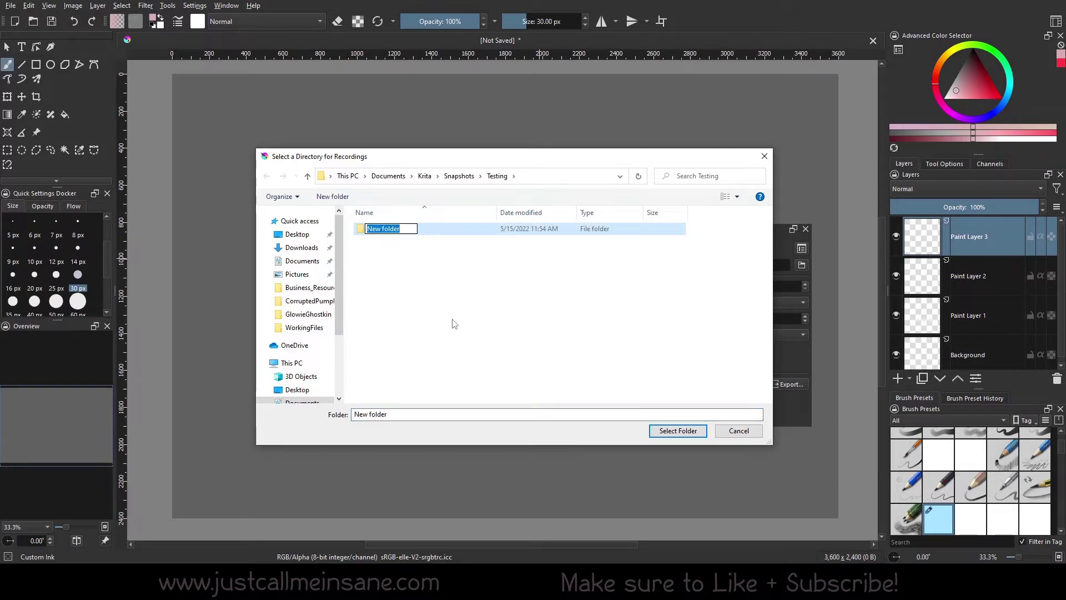
text(Monday)
key(Return)
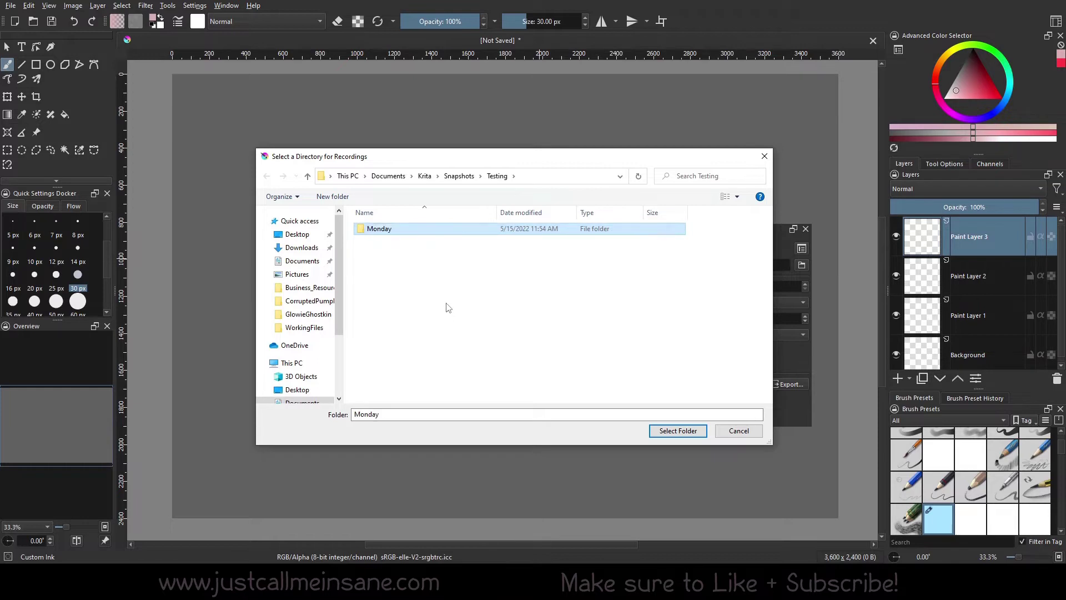
click(449, 308)
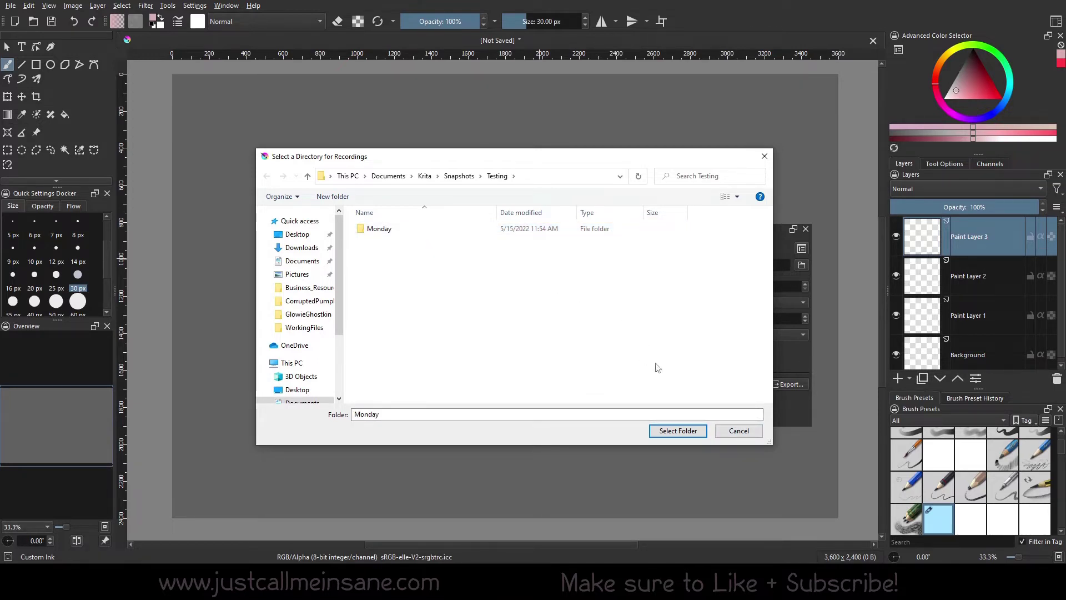
click(742, 432)
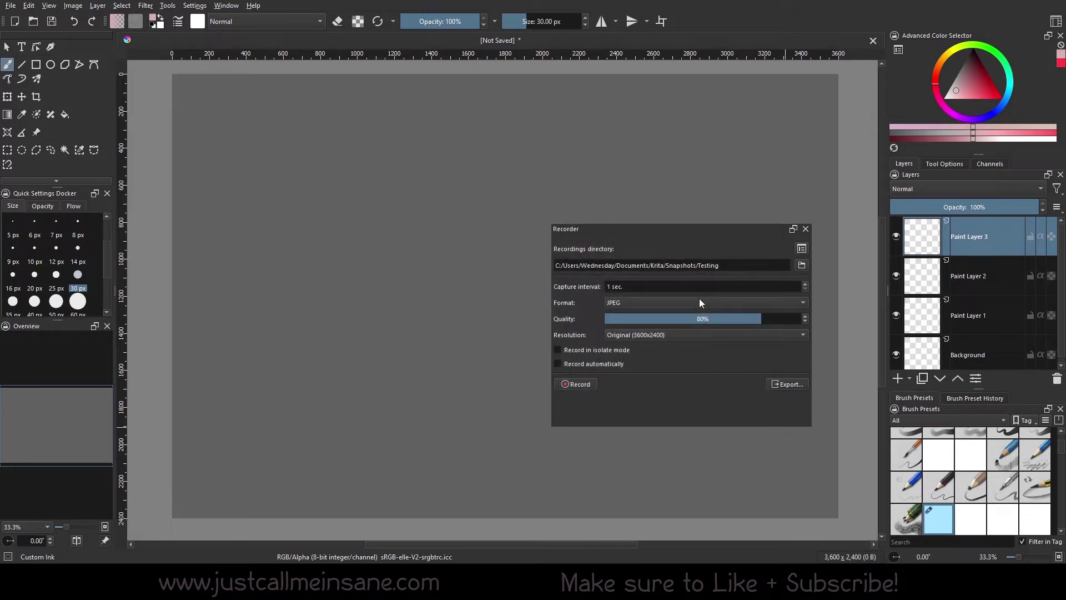
Step: Draw a few deep pink test strokes on the canvas, then undo them
click(661, 287)
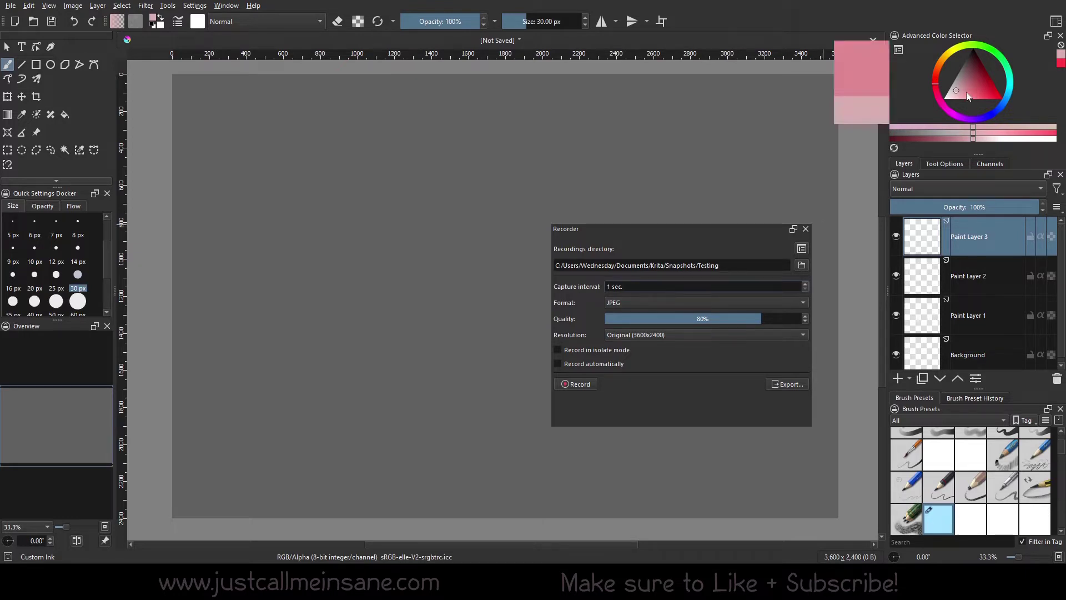
click(972, 96)
mouse_move(326, 186)
mouse_down()
mouse_move(340, 290)
mouse_move(521, 143)
mouse_up()
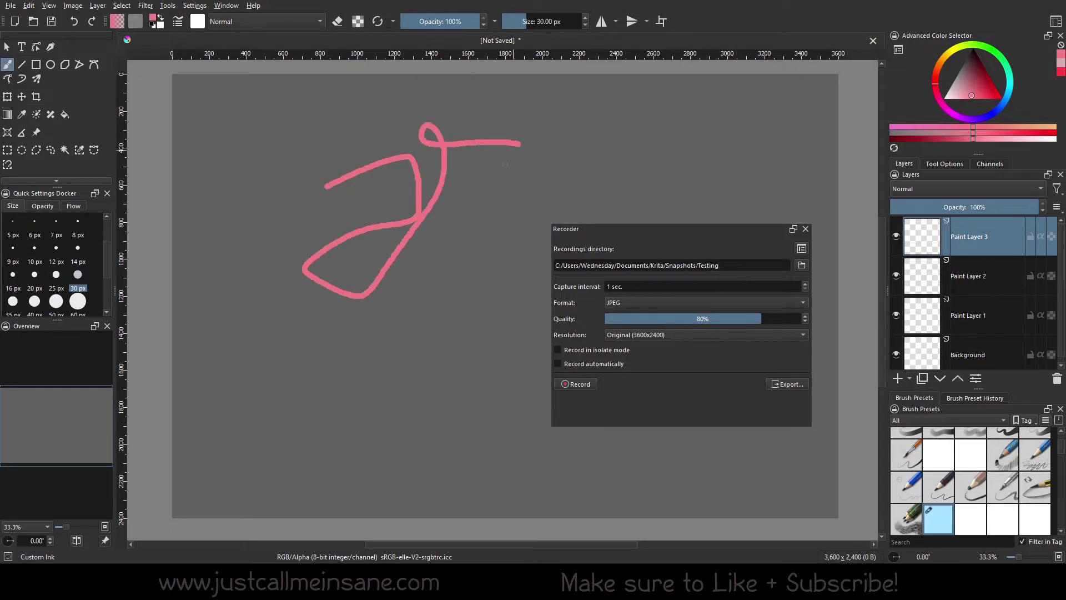
mouse_move(488, 209)
mouse_down()
mouse_move(423, 409)
mouse_move(479, 457)
mouse_up()
mouse_move(491, 409)
mouse_down()
mouse_move(461, 244)
mouse_move(596, 189)
mouse_up()
mouse_move(582, 132)
mouse_down()
mouse_move(637, 175)
mouse_move(493, 513)
mouse_up()
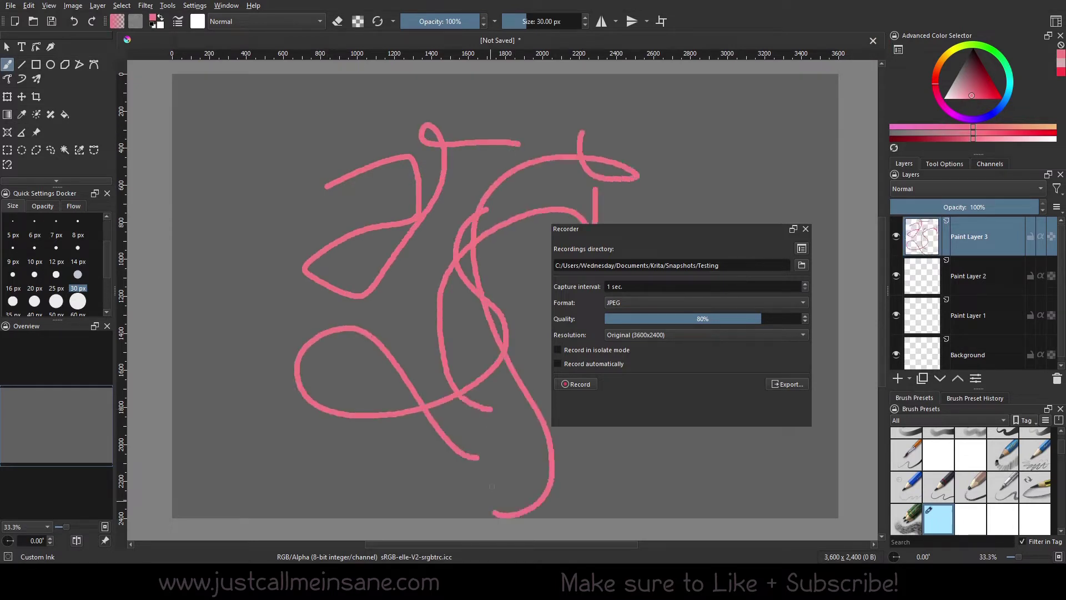
key(ctrl+z)
key(ctrl+z)
key(ctrl+z)
key(ctrl+z)
key(ctrl+z)
key(ctrl+z)
key(ctrl+z)
key(ctrl+z)
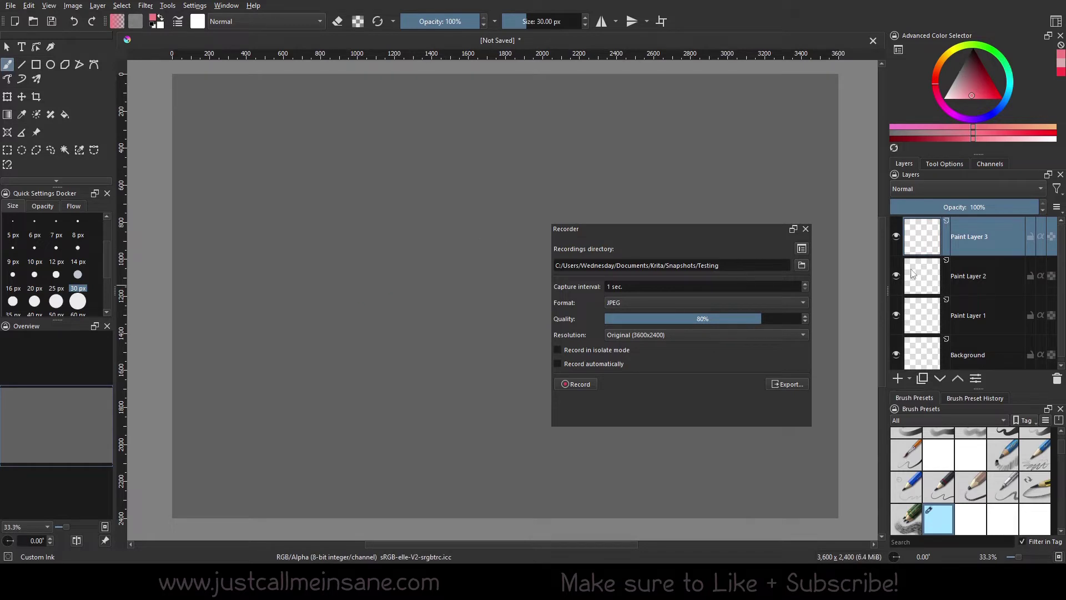
Step: Set the capture interval to 5 sec and paint a light-blue waterfall shape with a 97.91 px brush
click(804, 284)
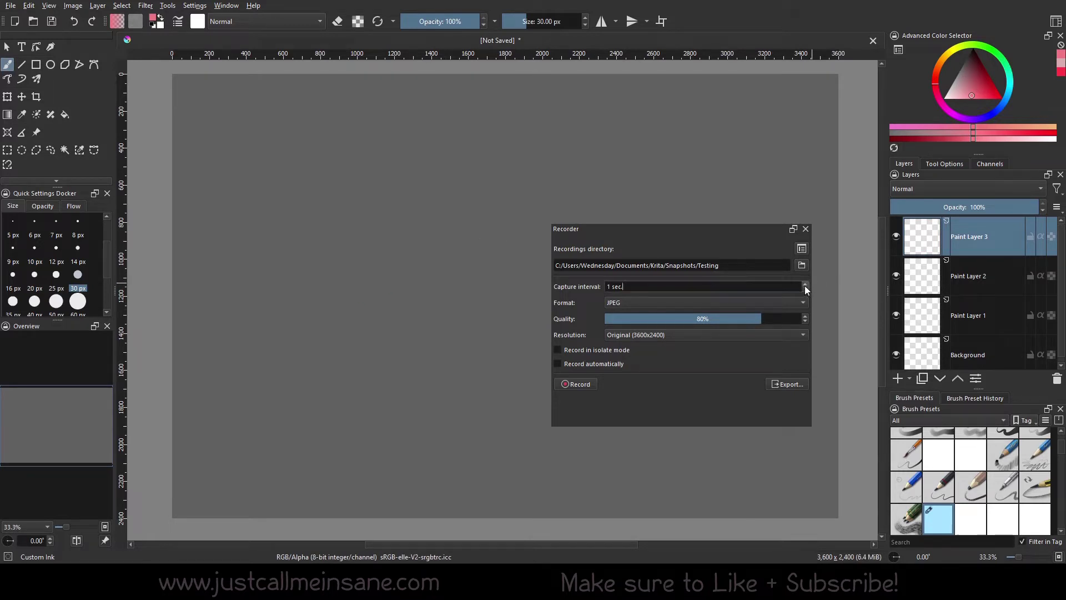
click(804, 284)
drag(969, 86, 1000, 113)
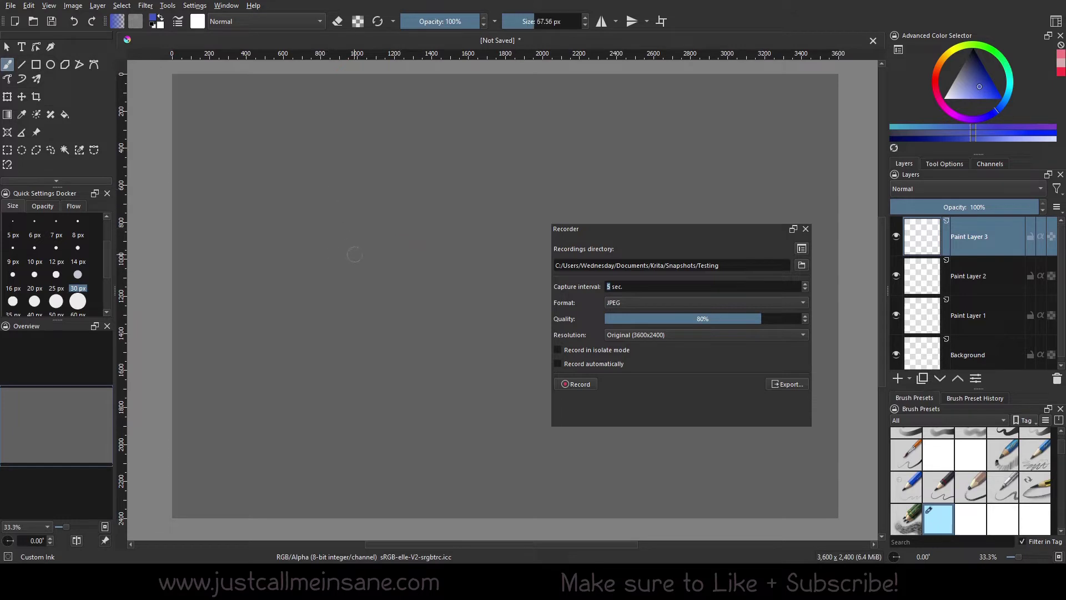
mouse_move(356, 222)
mouse_down()
mouse_move(358, 308)
mouse_move(367, 264)
mouse_up()
click(965, 98)
key(ctrl+z)
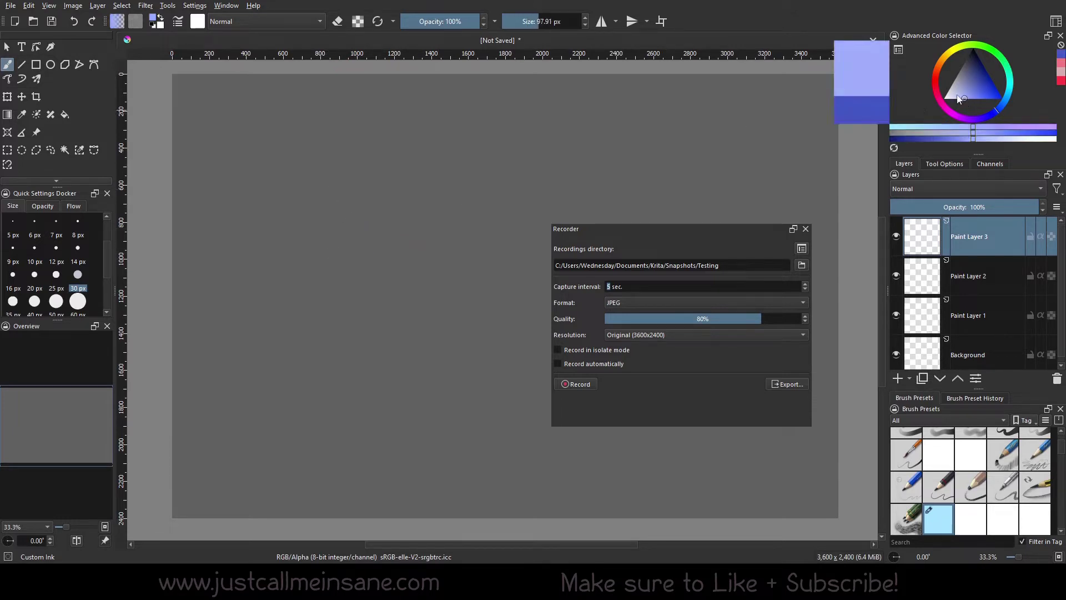
mouse_move(417, 198)
mouse_down()
mouse_move(424, 321)
mouse_move(441, 211)
mouse_move(489, 200)
mouse_move(421, 332)
mouse_move(283, 375)
mouse_move(503, 380)
mouse_move(342, 361)
mouse_move(454, 333)
mouse_move(534, 394)
mouse_move(422, 367)
mouse_move(536, 389)
mouse_move(272, 397)
mouse_move(627, 431)
mouse_move(389, 396)
mouse_move(277, 414)
mouse_move(407, 392)
mouse_move(418, 381)
mouse_move(246, 415)
mouse_move(405, 388)
mouse_up()
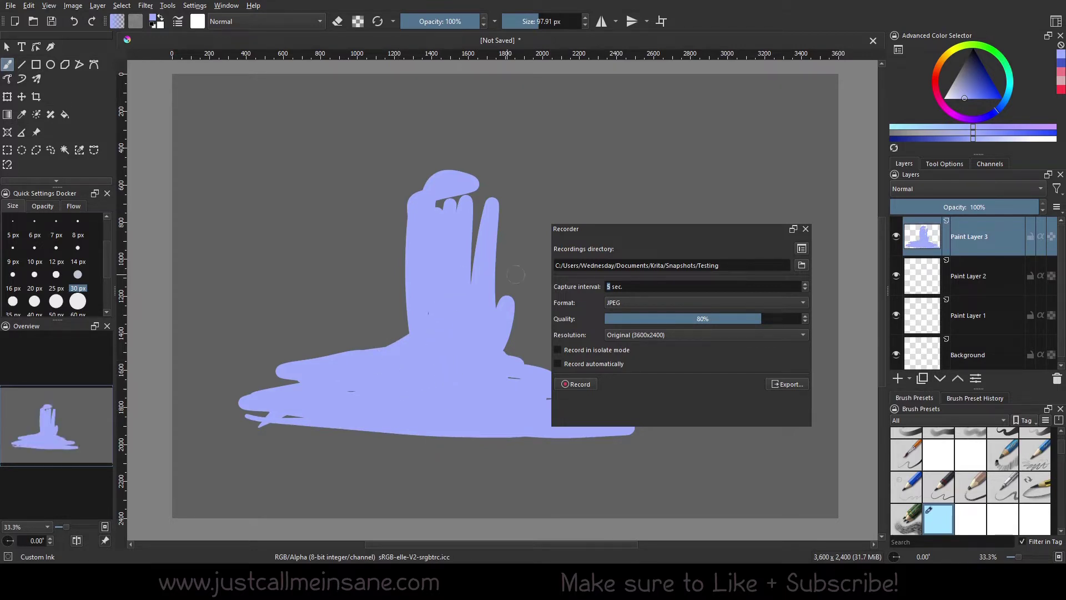
Step: Browse the snapshot format choices, leaving JPEG selected
click(638, 300)
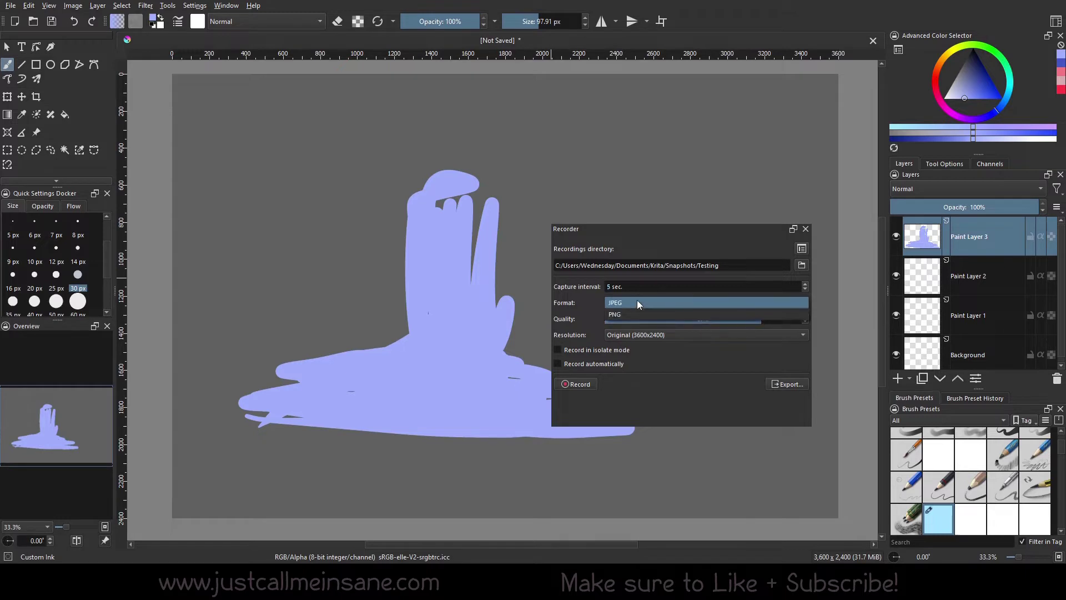
click(620, 303)
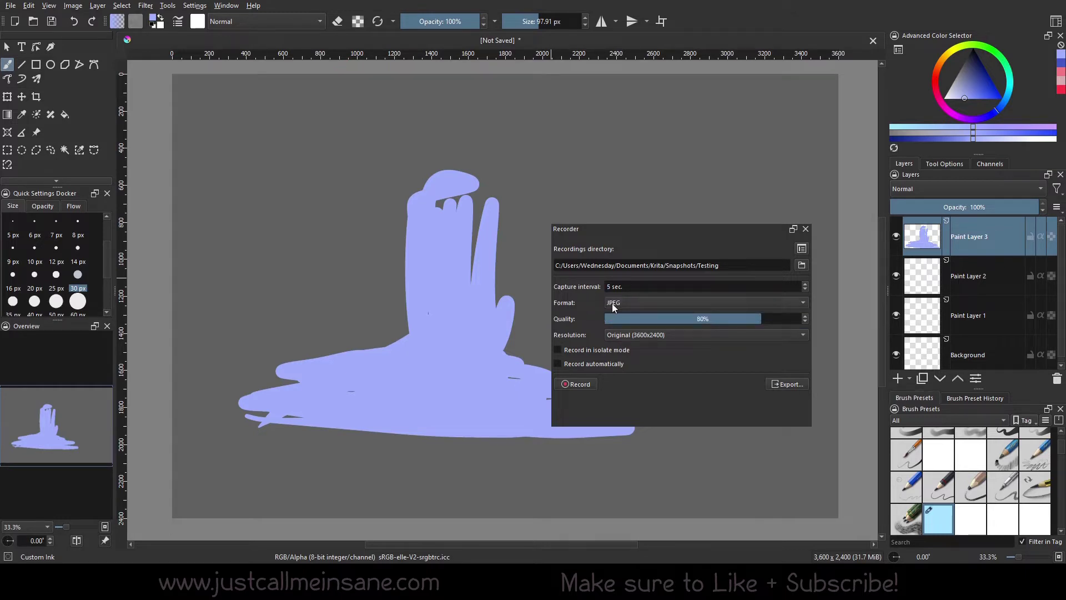
click(614, 306)
click(614, 304)
click(614, 305)
click(595, 315)
Step: Try JPEG snapshot quality values of 100%, 80% and 50%
drag(768, 317, 800, 317)
click(703, 315)
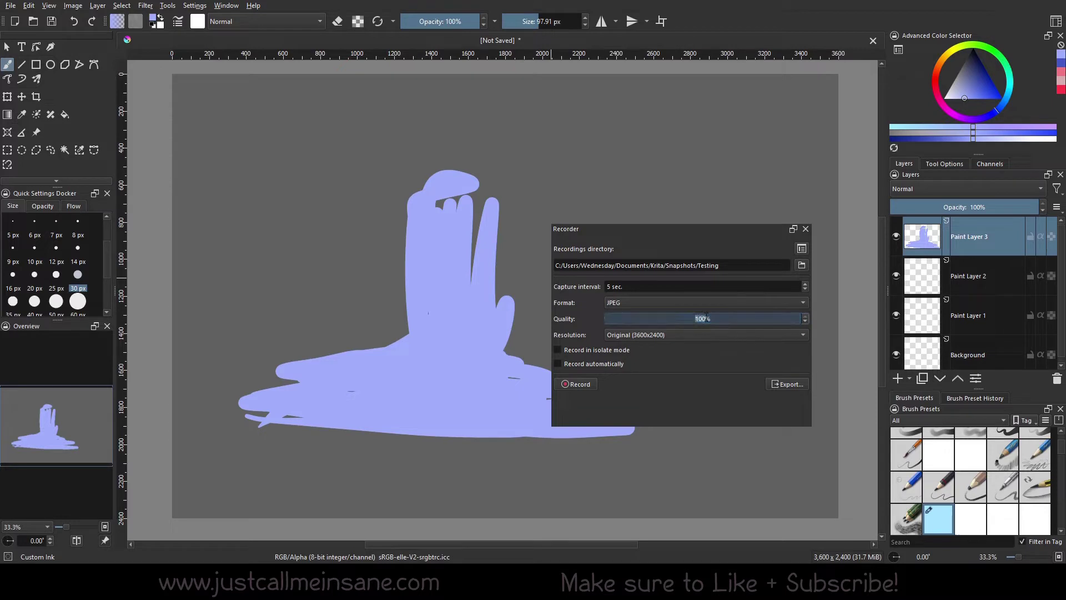
text(80)
key(Return)
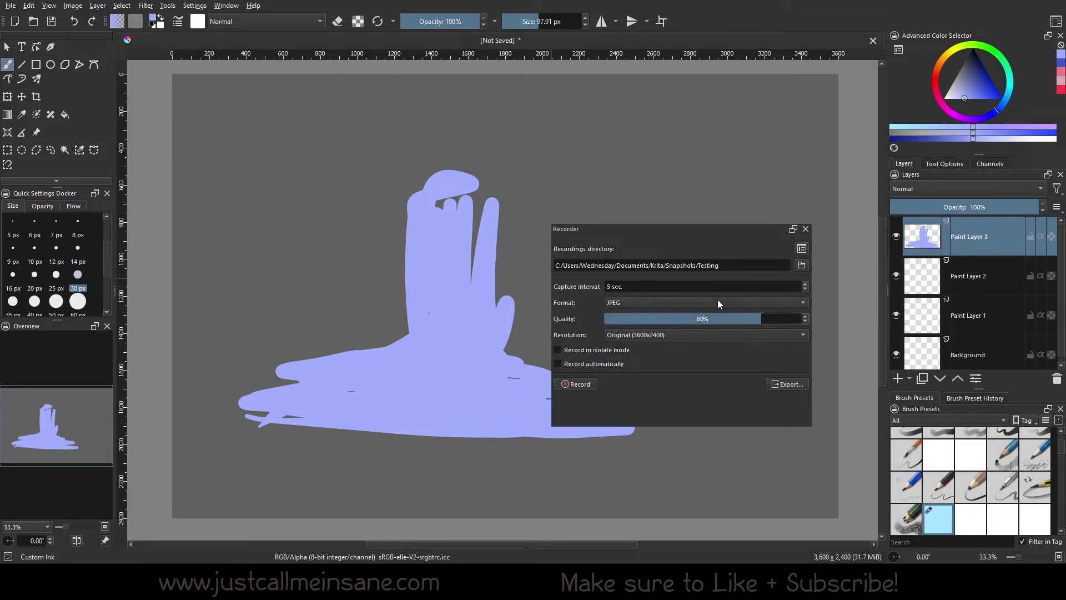
click(699, 314)
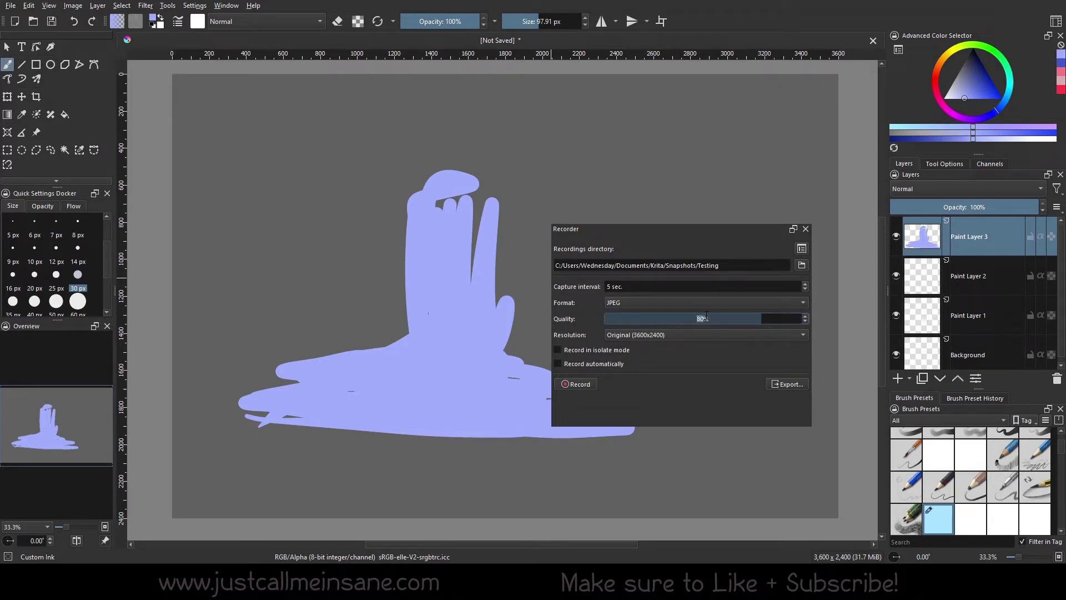
text(50)
key(Return)
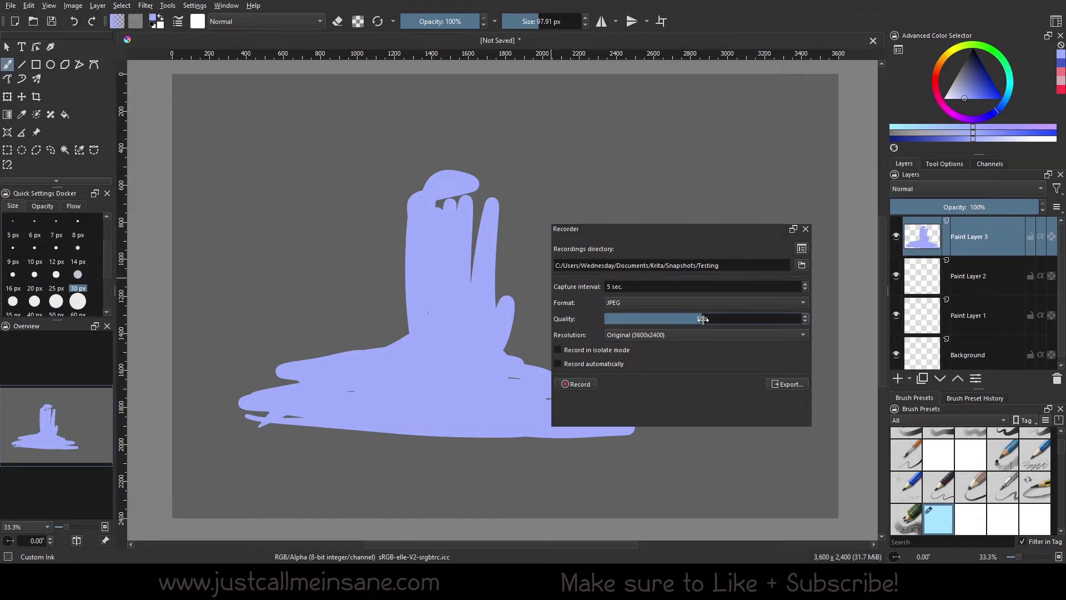
click(704, 322)
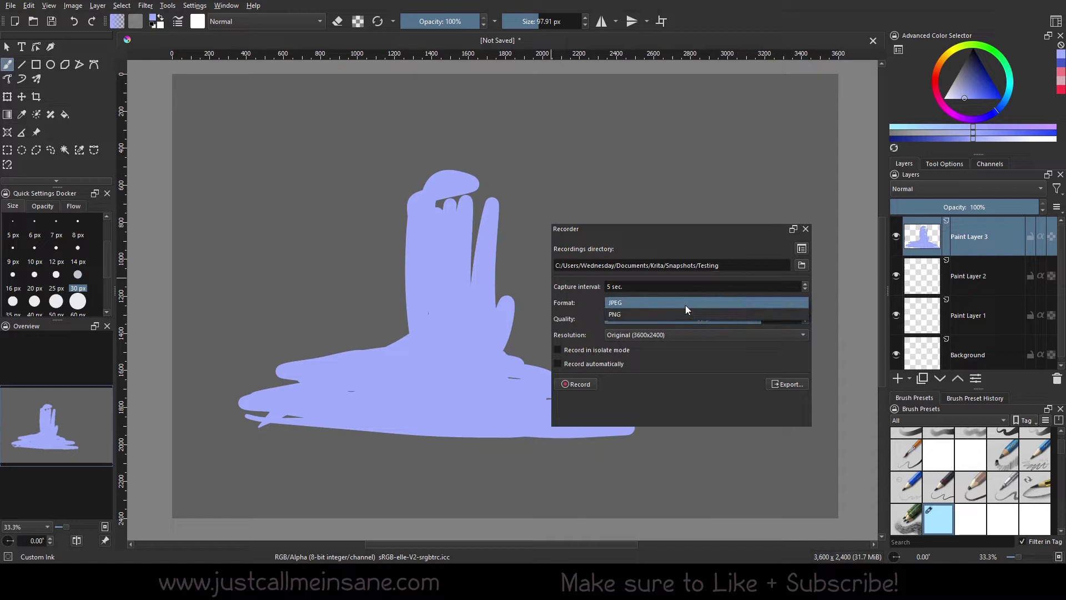
Step: Switch the snapshot format to PNG with compression level 1
click(684, 306)
click(682, 315)
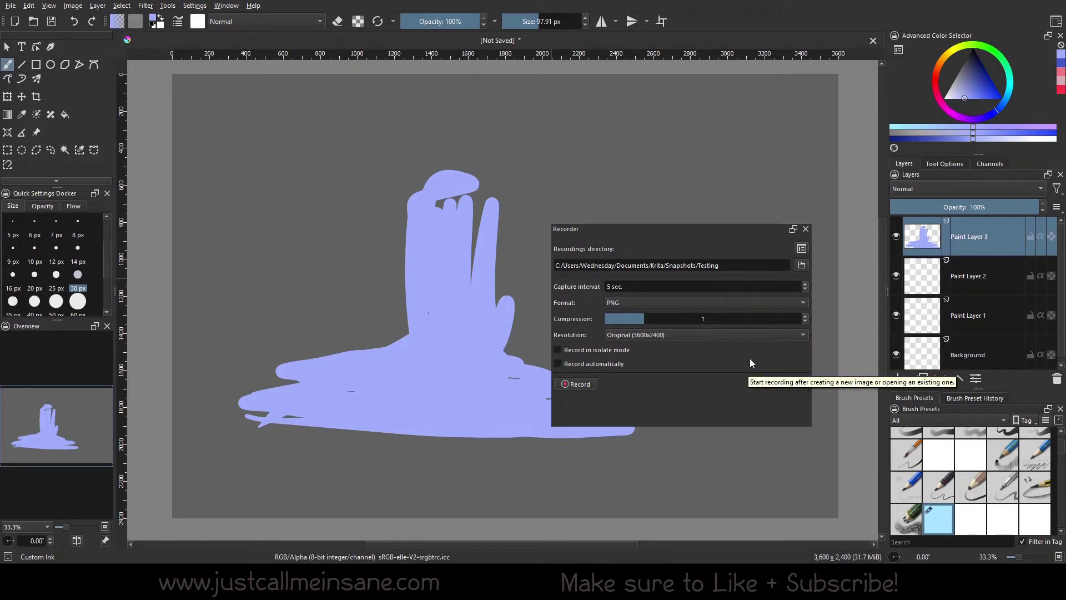
drag(713, 318, 784, 323)
click(701, 318)
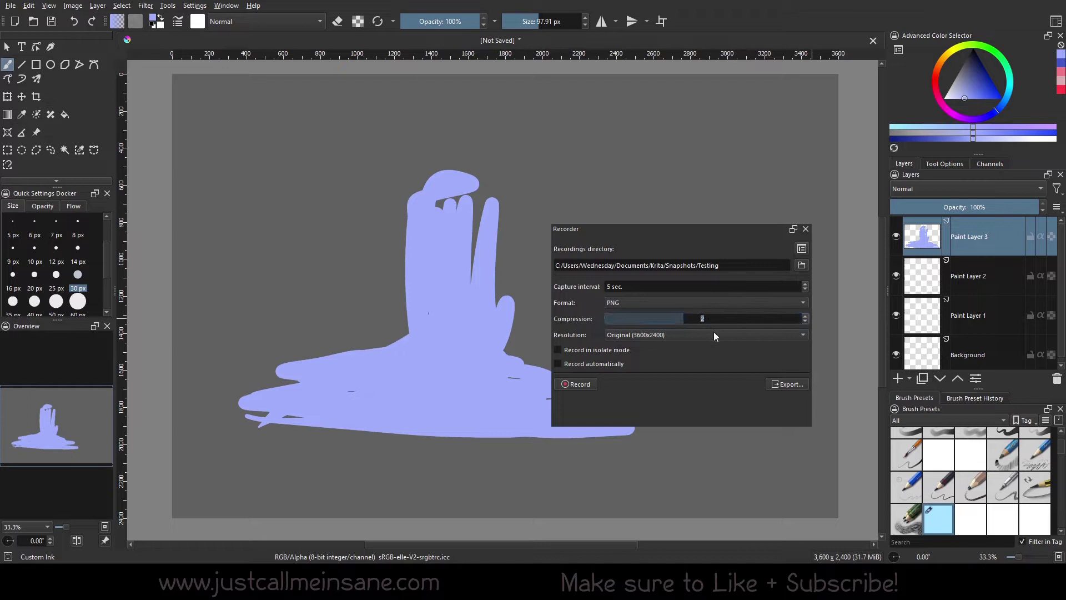
text(1)
key(Return)
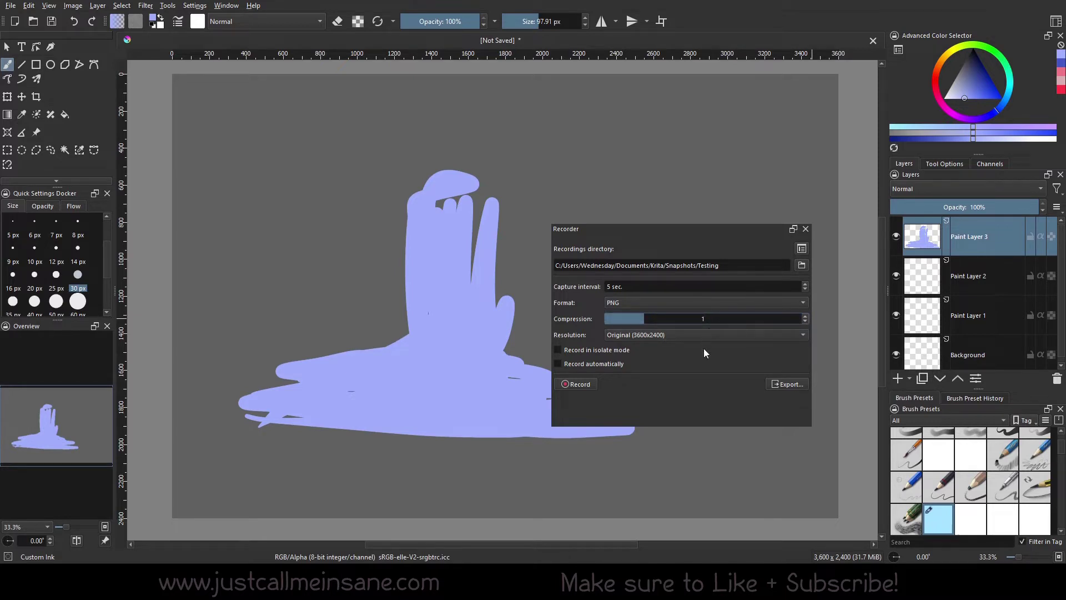
click(684, 338)
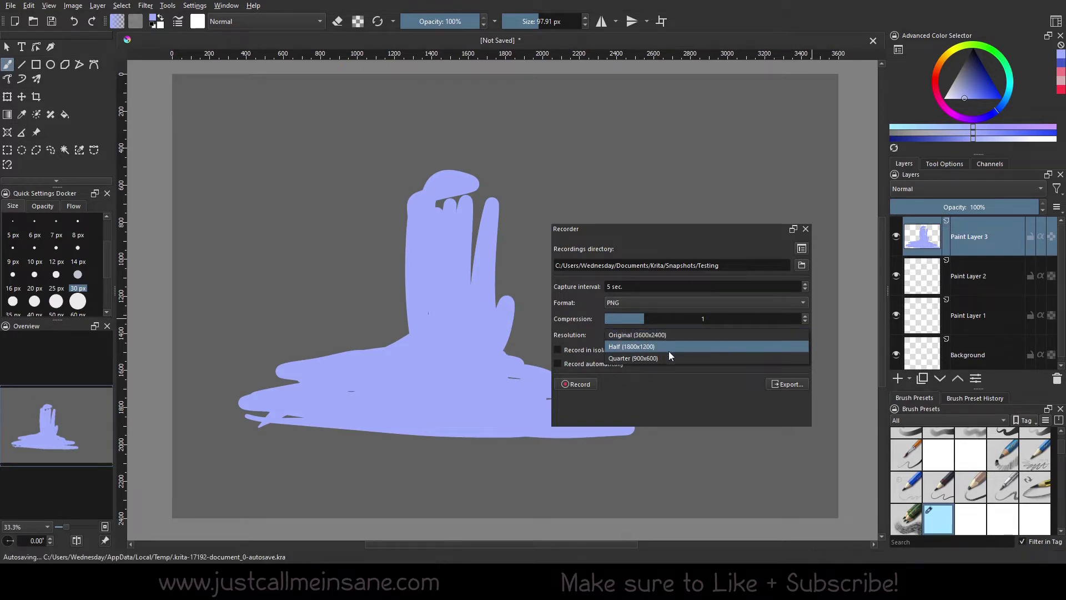
key(Escape)
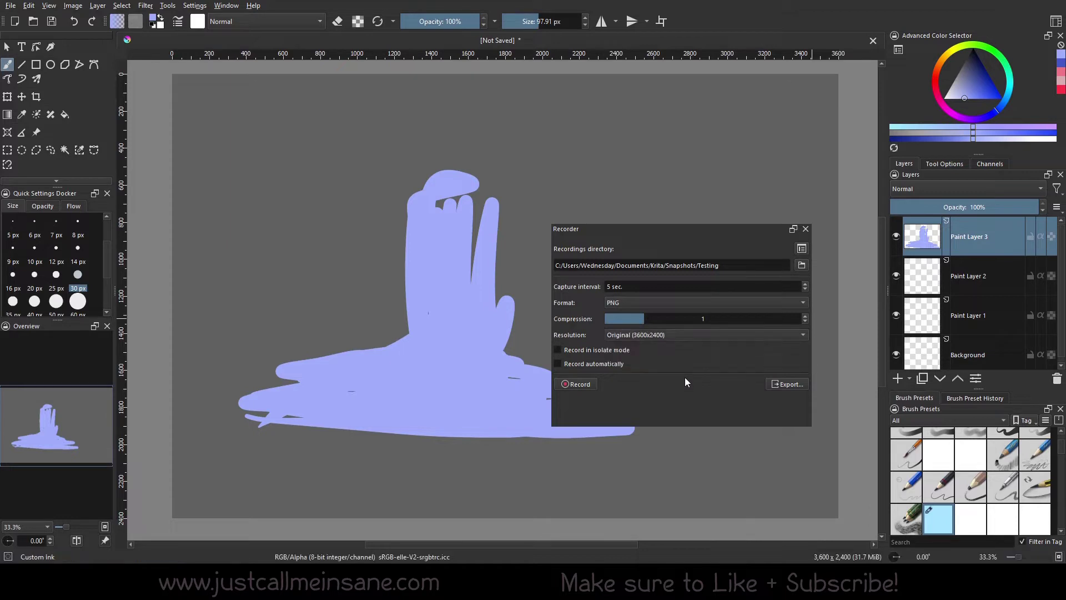
click(676, 337)
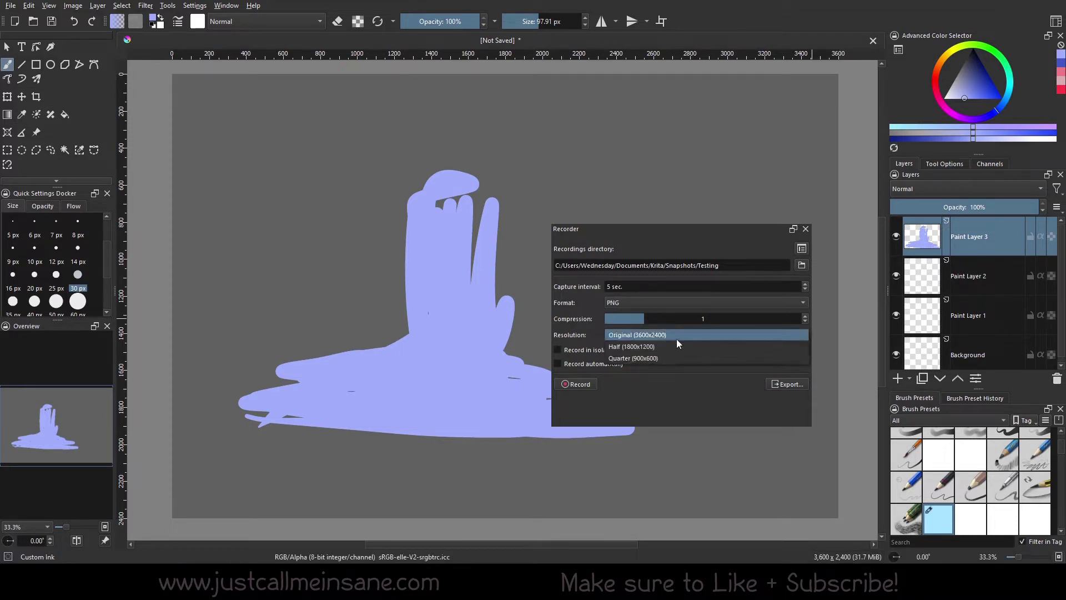
click(674, 335)
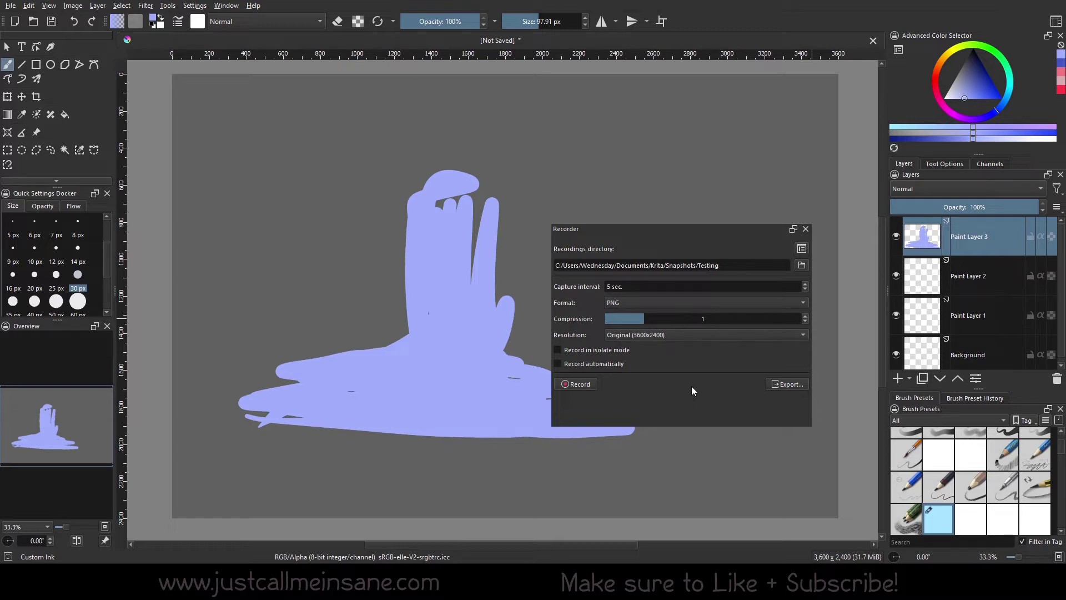
Step: Set snapshots to JPEG, tick Record in isolate mode, and select Paint Layer 2
click(674, 303)
click(668, 295)
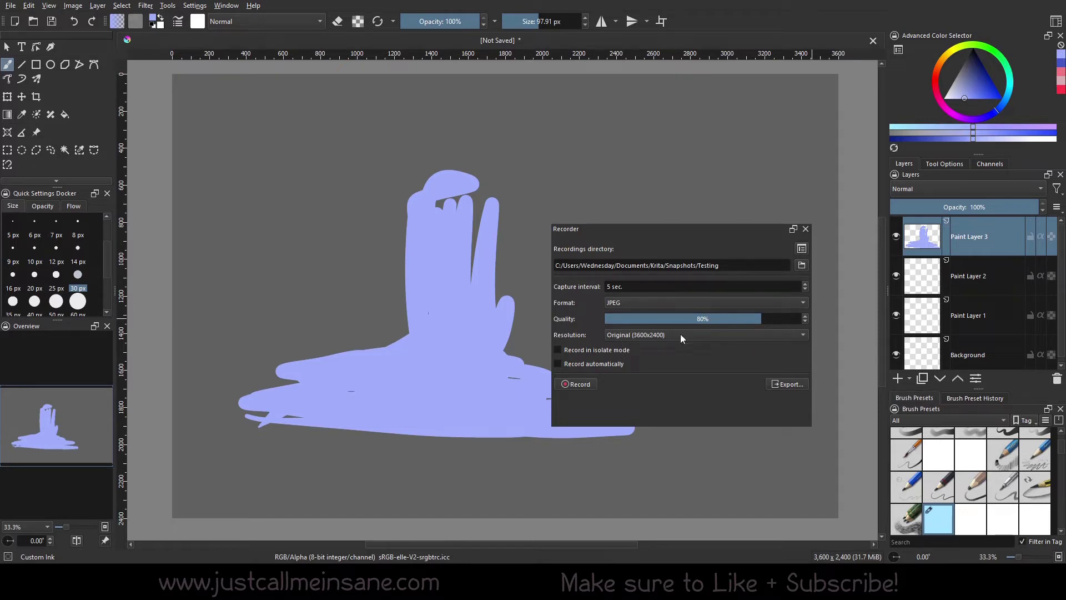
click(604, 348)
click(969, 277)
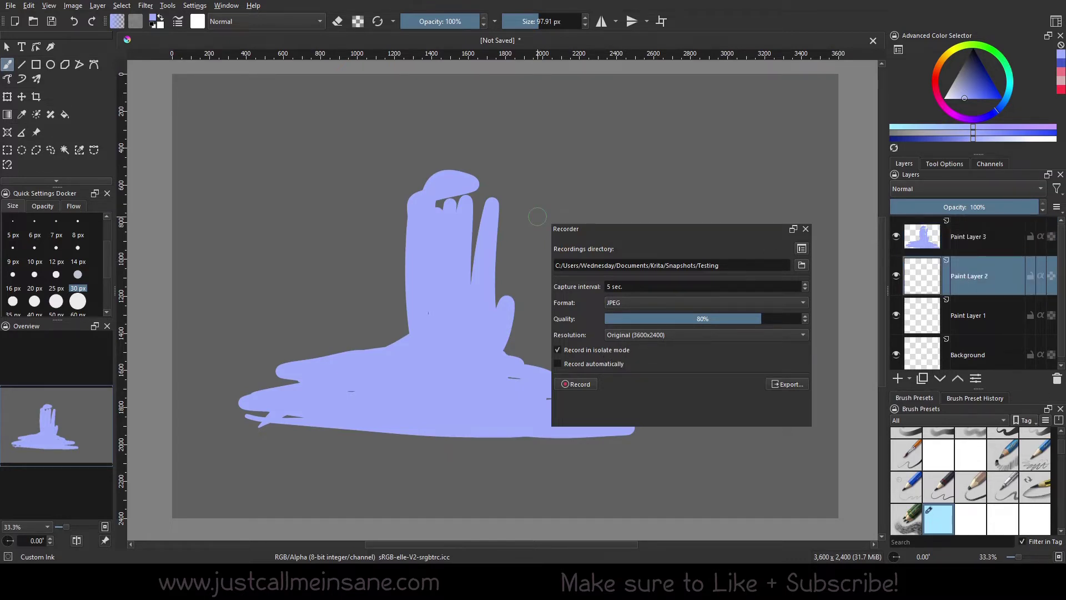
scroll(302, 228, up, 1)
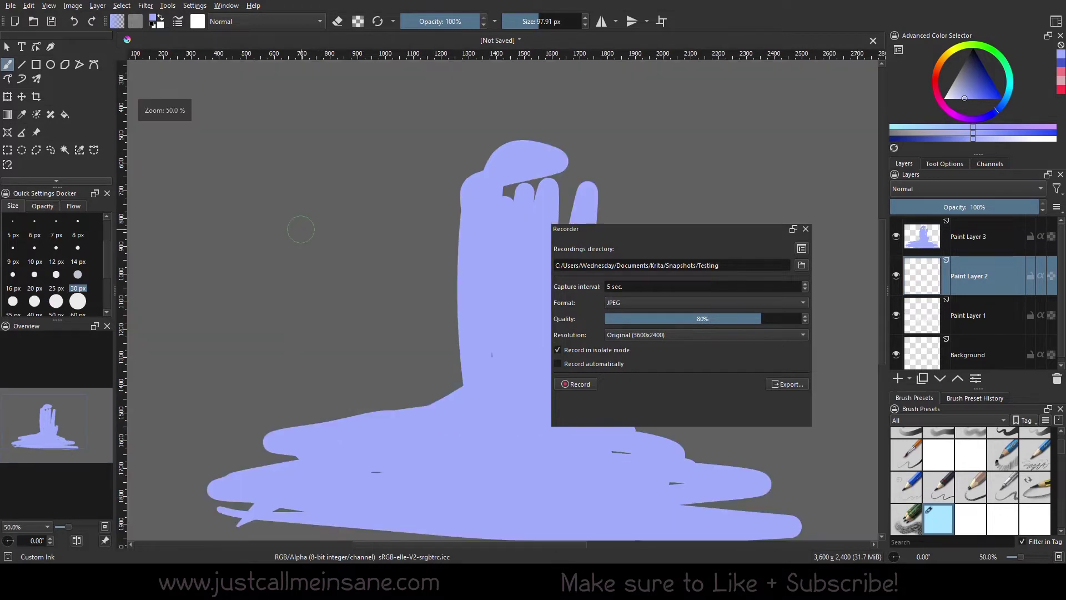
Step: Pick green and paint grass left of the waterfall on Paint Layer 2
click(977, 239)
drag(463, 400, 425, 358)
click(963, 281)
drag(941, 77, 992, 50)
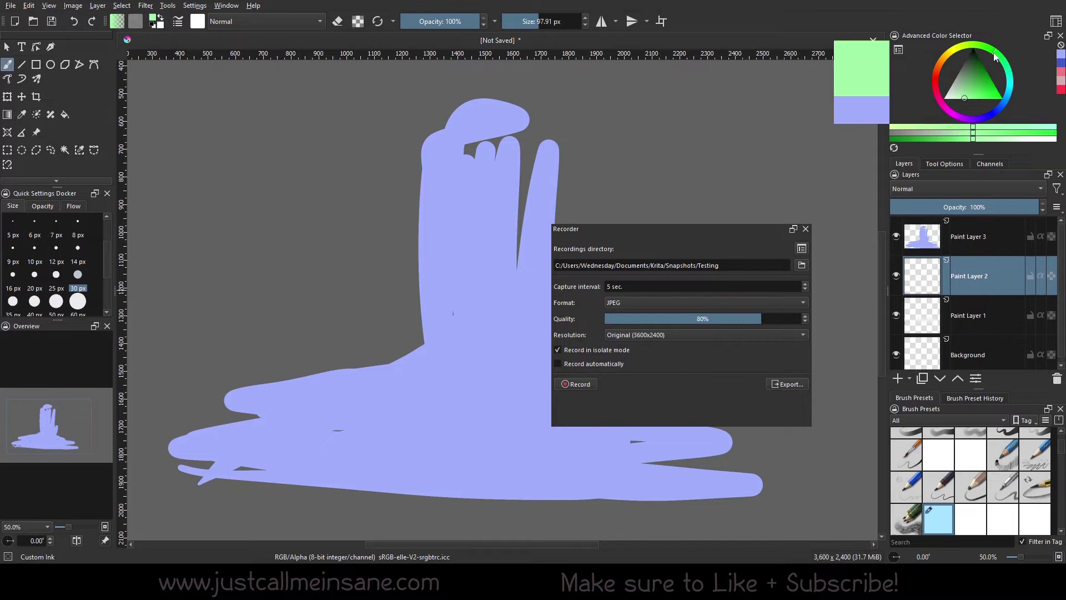
click(974, 92)
mouse_move(261, 244)
mouse_down()
mouse_move(315, 411)
mouse_move(328, 301)
mouse_move(380, 239)
mouse_move(414, 380)
mouse_move(284, 378)
mouse_move(283, 262)
mouse_move(467, 388)
mouse_up()
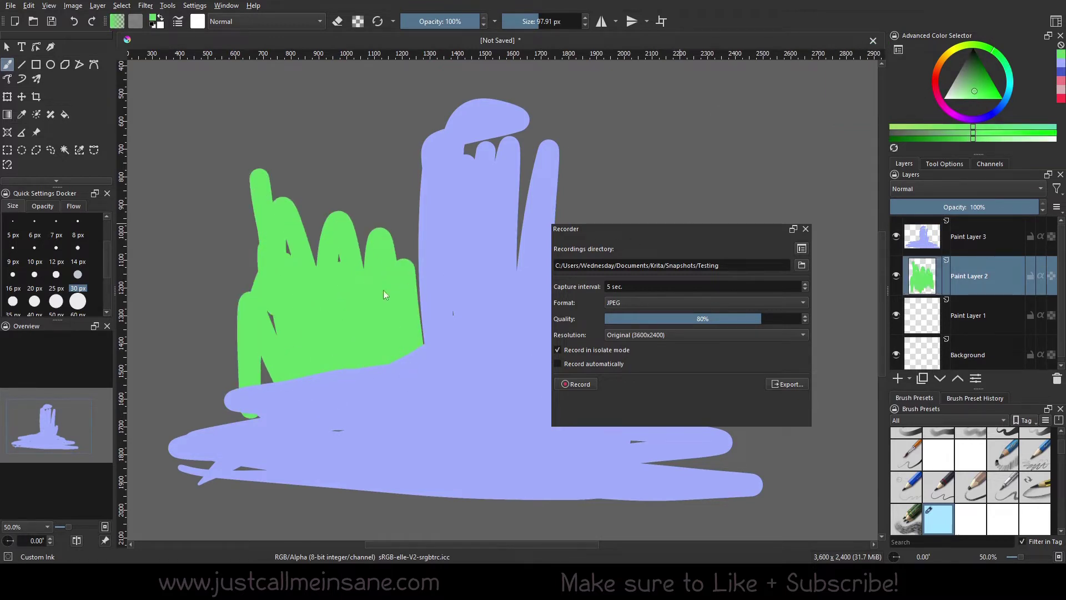
Step: Move the Recorder panel left, paint grass right of the waterfall, and isolate Paint Layer 3
mouse_move(702, 231)
mouse_down()
mouse_move(240, 237)
mouse_move(218, 252)
mouse_up()
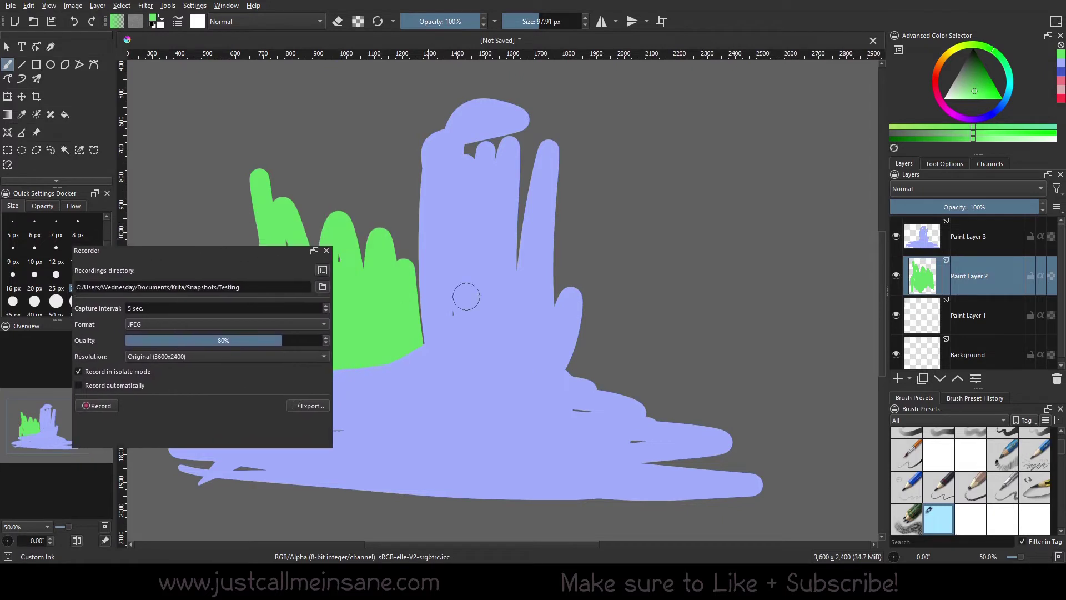
mouse_move(570, 372)
mouse_down()
mouse_move(600, 333)
mouse_move(672, 294)
mouse_move(664, 404)
mouse_up()
click(977, 244)
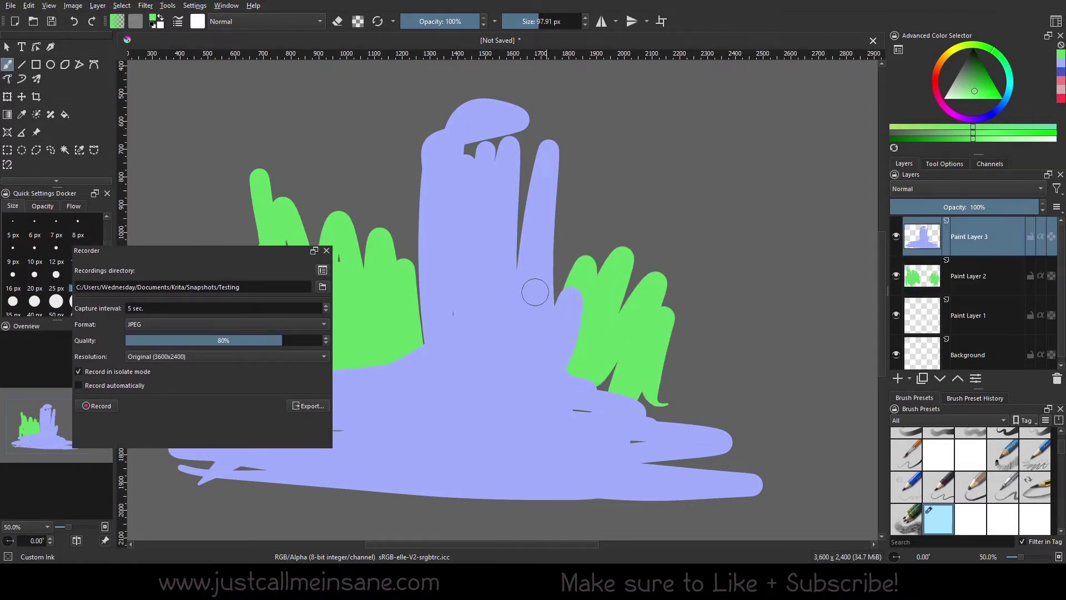
key(shift+i)
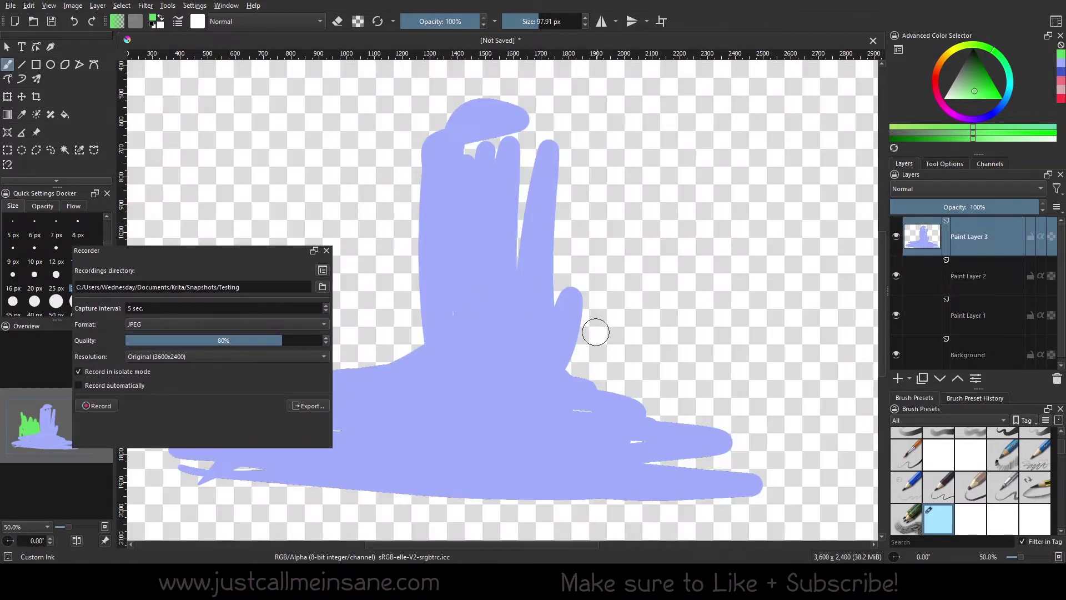
Step: Paint pale cyan streaks down the waterfall and ripples across the pool
click(986, 122)
click(961, 97)
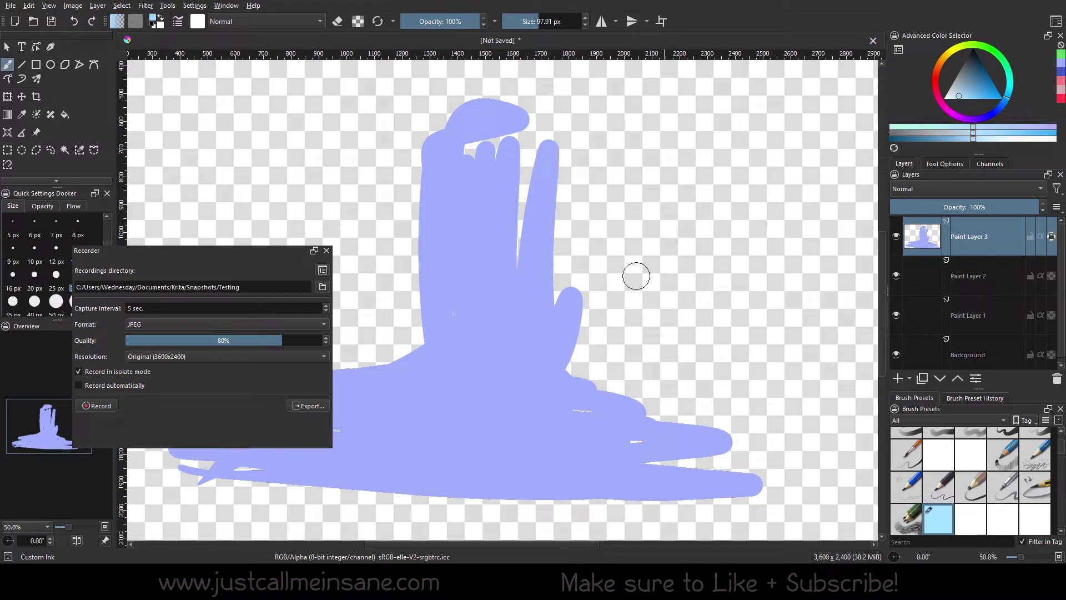
mouse_move(514, 234)
mouse_down()
mouse_move(510, 384)
mouse_move(493, 217)
mouse_move(405, 391)
mouse_up()
drag(347, 420, 552, 433)
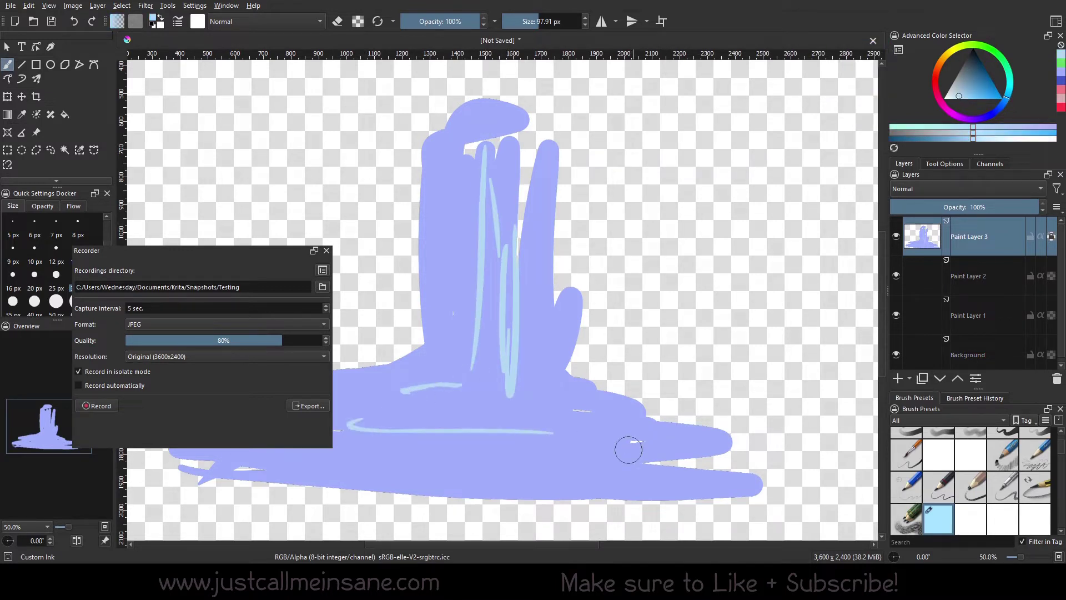
mouse_move(628, 448)
mouse_down()
mouse_move(389, 471)
mouse_move(550, 466)
mouse_up()
drag(525, 400, 562, 422)
Step: Add dark blue streaks down the waterfall and into its base
click(980, 76)
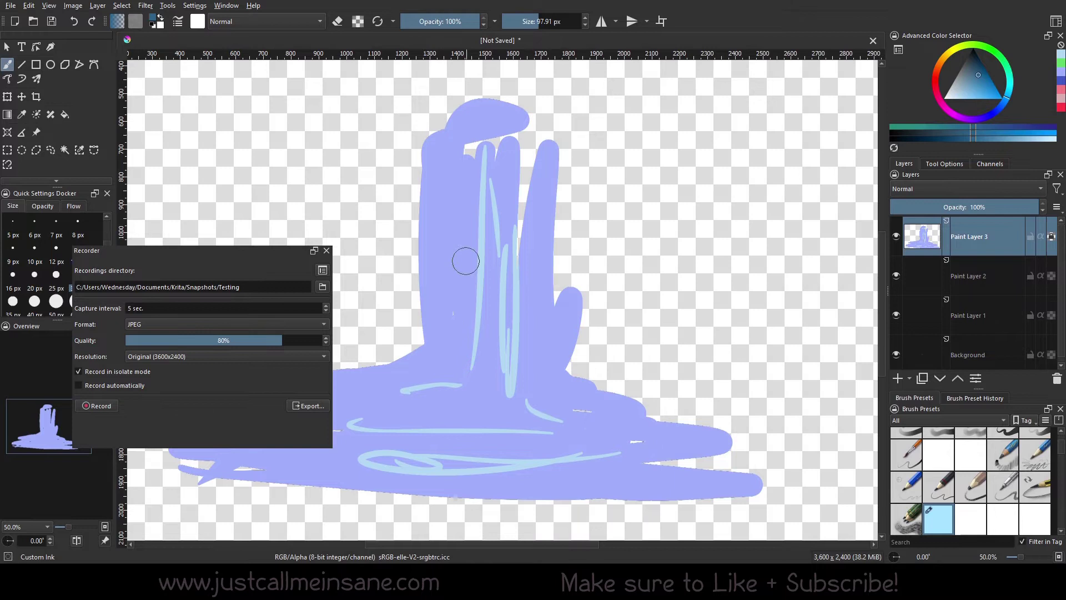
drag(422, 272, 454, 385)
mouse_move(463, 266)
mouse_down()
mouse_move(376, 427)
mouse_move(581, 444)
mouse_up()
drag(544, 266, 565, 359)
drag(542, 233, 536, 364)
drag(522, 253, 520, 330)
drag(514, 231, 506, 416)
drag(482, 162, 475, 306)
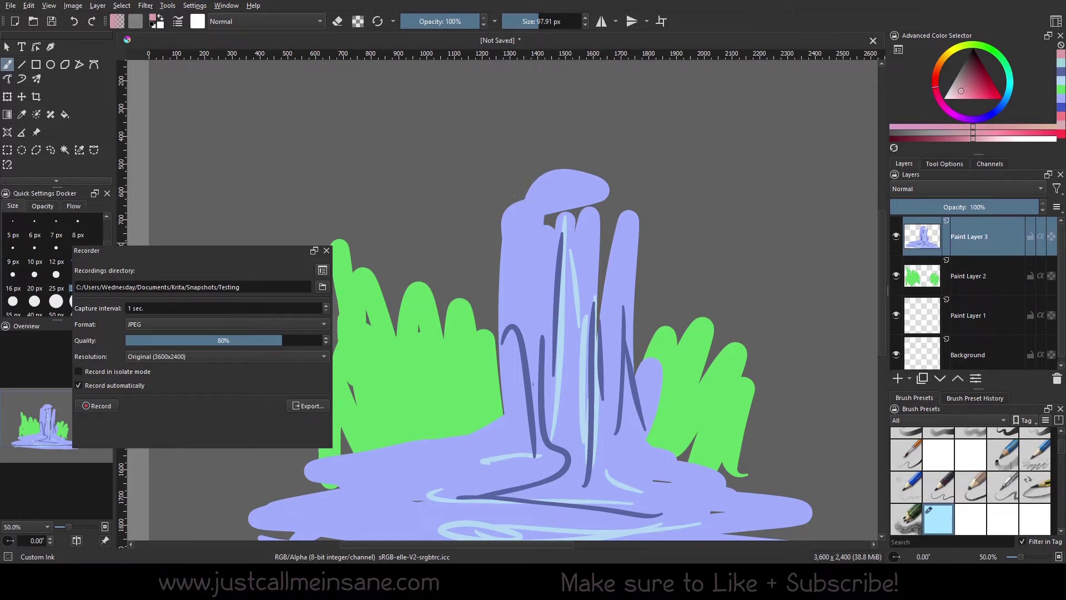
Step: Create a new 3600×2400 document via File > New and scribble pink loops on it
click(9, 7)
click(25, 21)
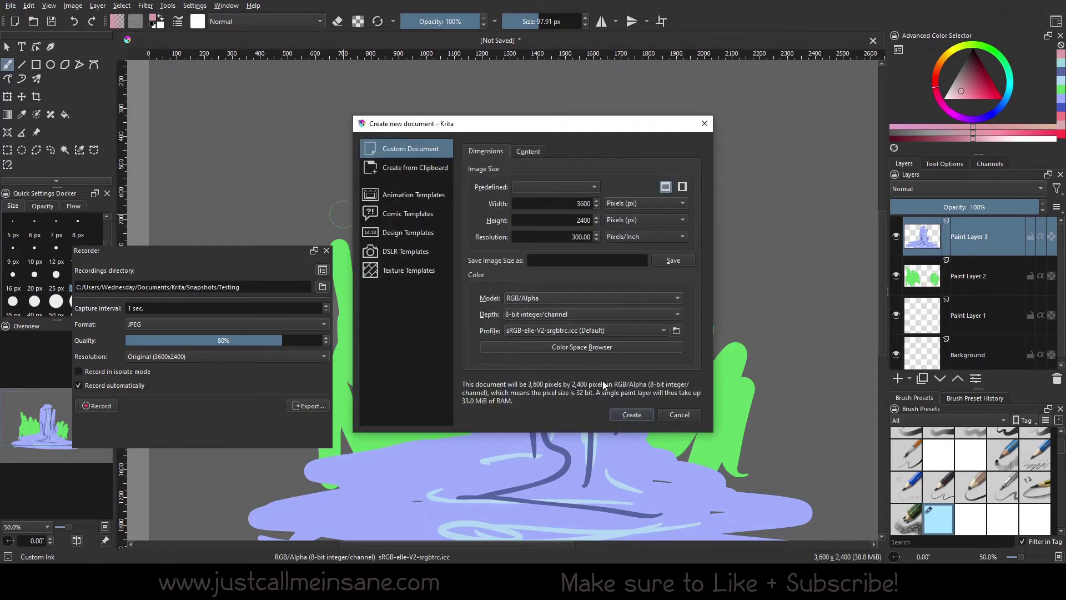
click(632, 415)
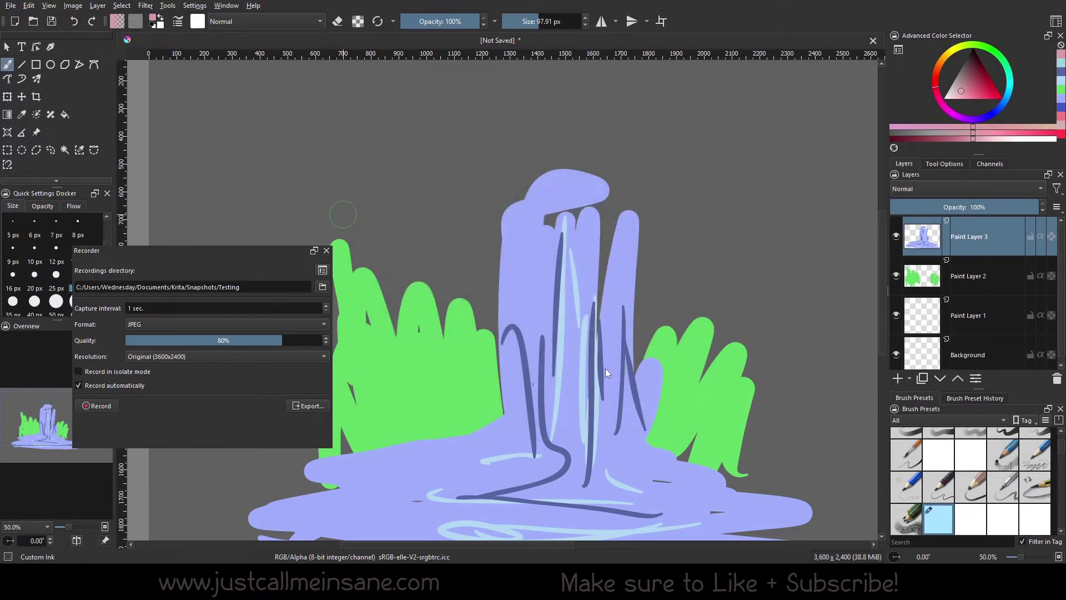
mouse_move(457, 237)
mouse_down()
mouse_move(555, 368)
mouse_move(607, 382)
mouse_up()
mouse_move(417, 384)
mouse_down()
mouse_move(517, 355)
mouse_move(577, 361)
mouse_move(527, 166)
mouse_move(472, 411)
mouse_move(461, 333)
mouse_move(478, 461)
mouse_move(636, 143)
mouse_move(628, 255)
mouse_move(666, 394)
mouse_up()
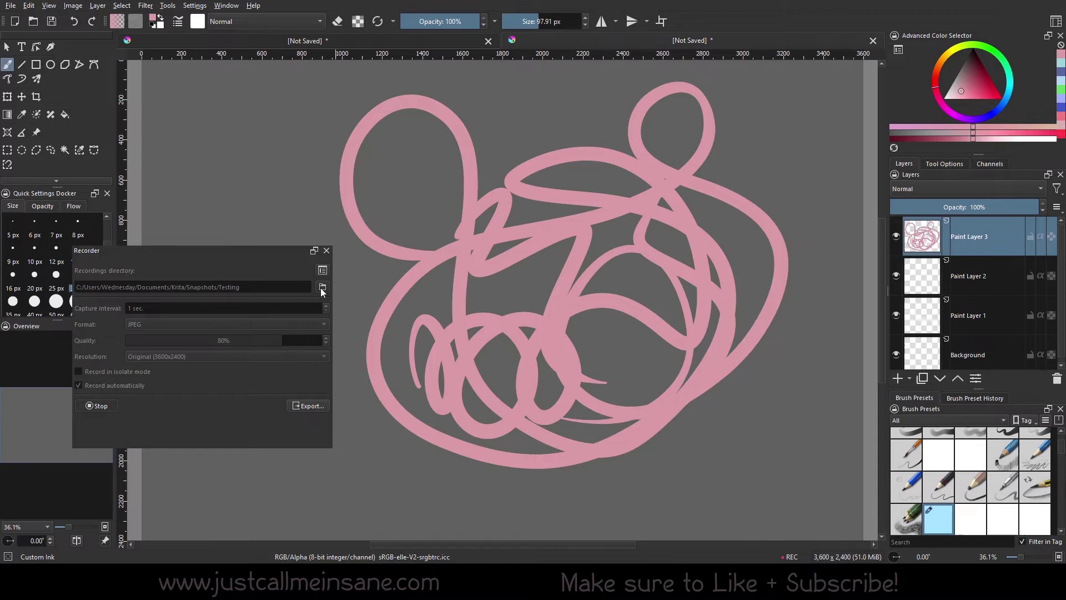
click(103, 406)
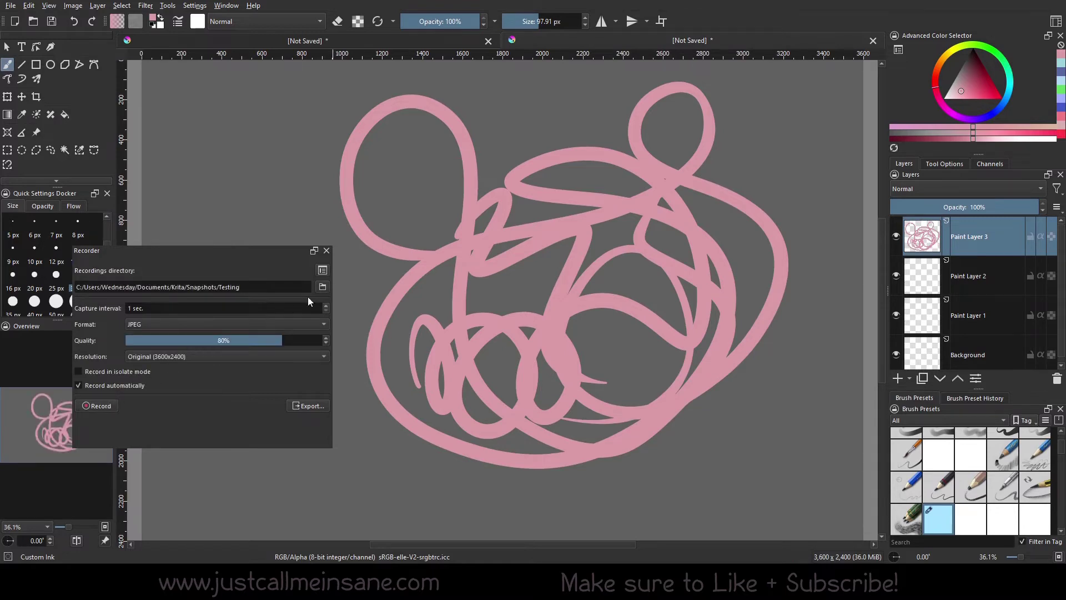
click(324, 289)
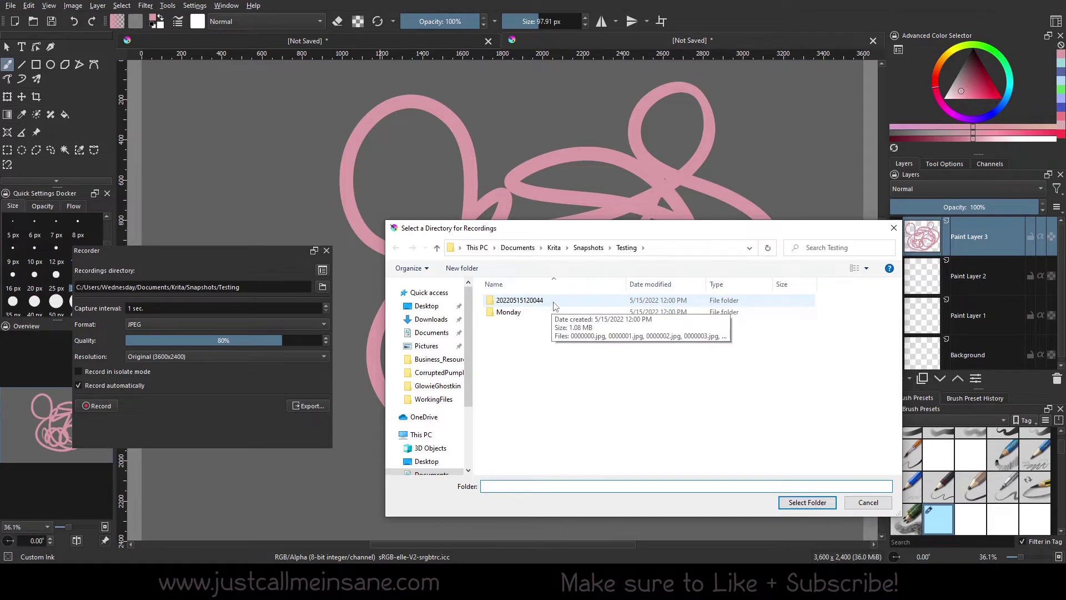
double_click(520, 301)
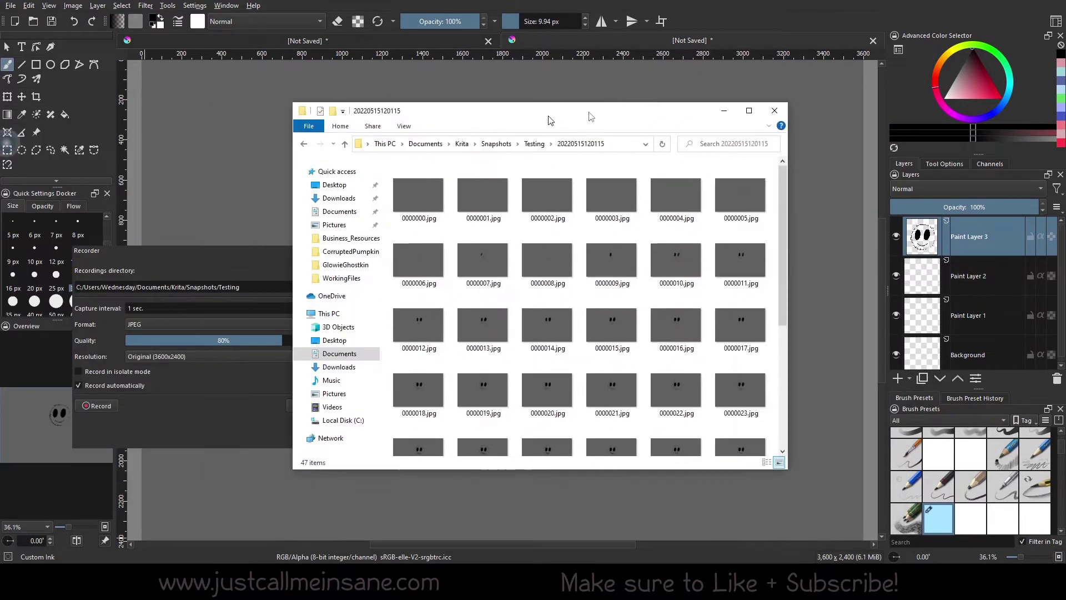
Step: Move the Explorer window aside and scroll through the 47 JPG snapshot frames
mouse_move(543, 113)
mouse_down()
mouse_move(638, 137)
mouse_move(607, 143)
mouse_up()
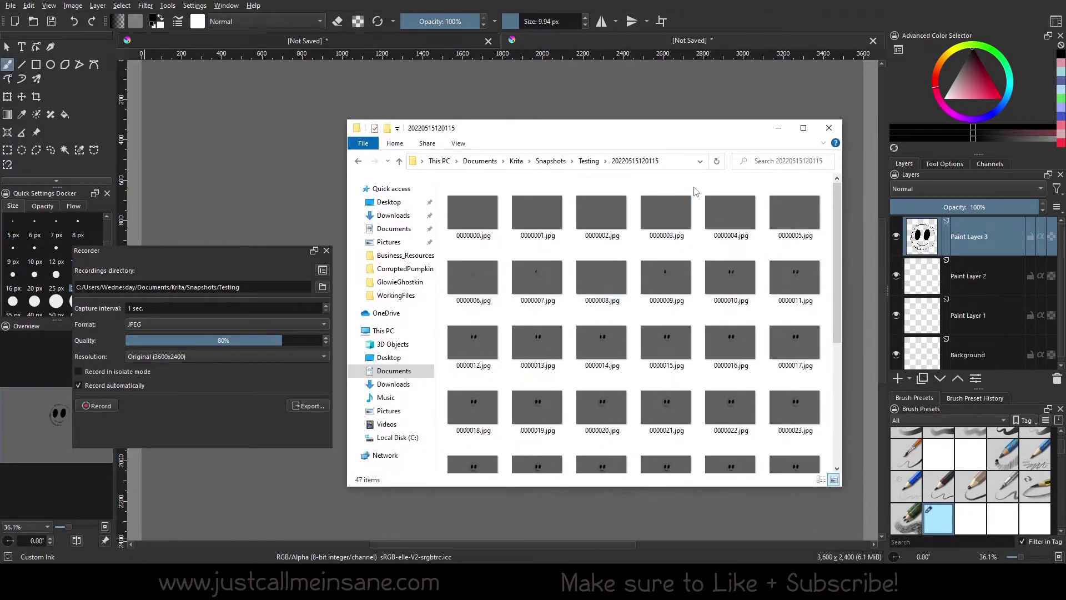
mouse_move(678, 143)
mouse_down()
mouse_move(650, 327)
mouse_move(699, 124)
mouse_move(729, 379)
mouse_move(644, 113)
mouse_move(665, 130)
mouse_up()
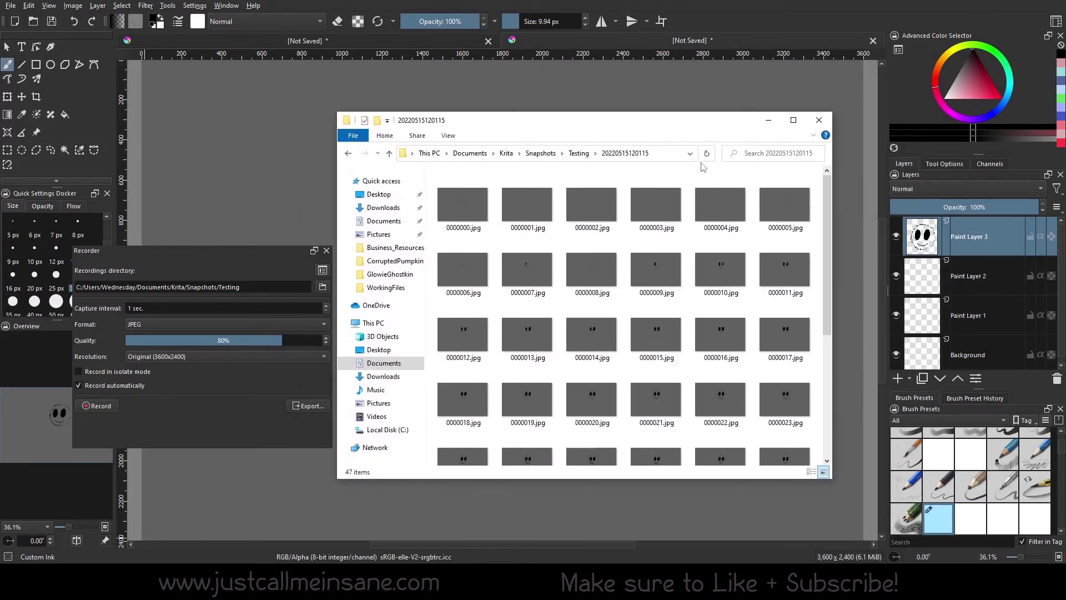
drag(828, 231, 831, 438)
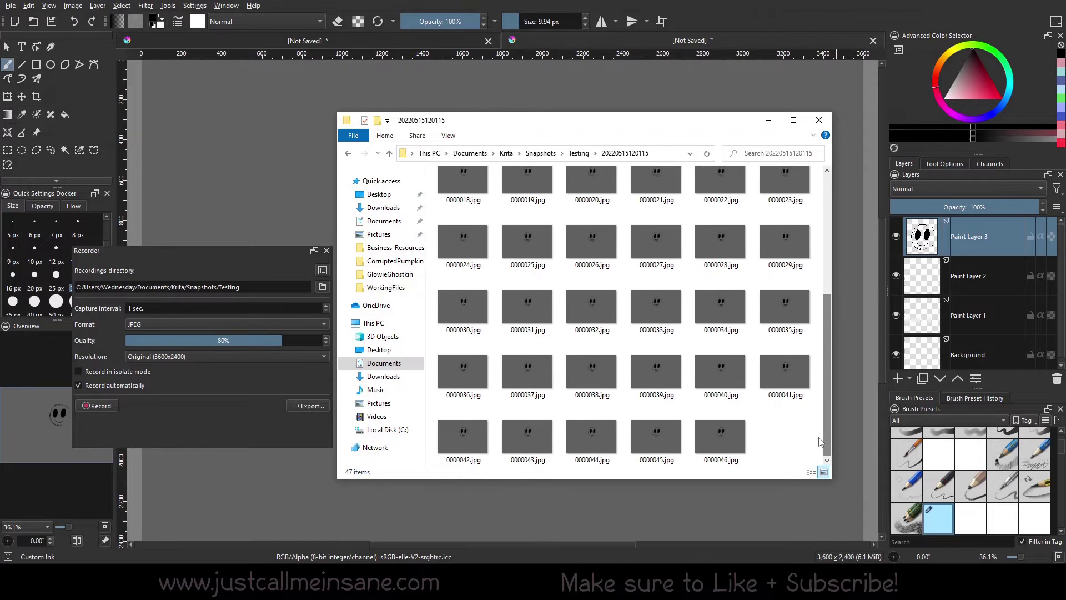
scroll(831, 438, up, 5)
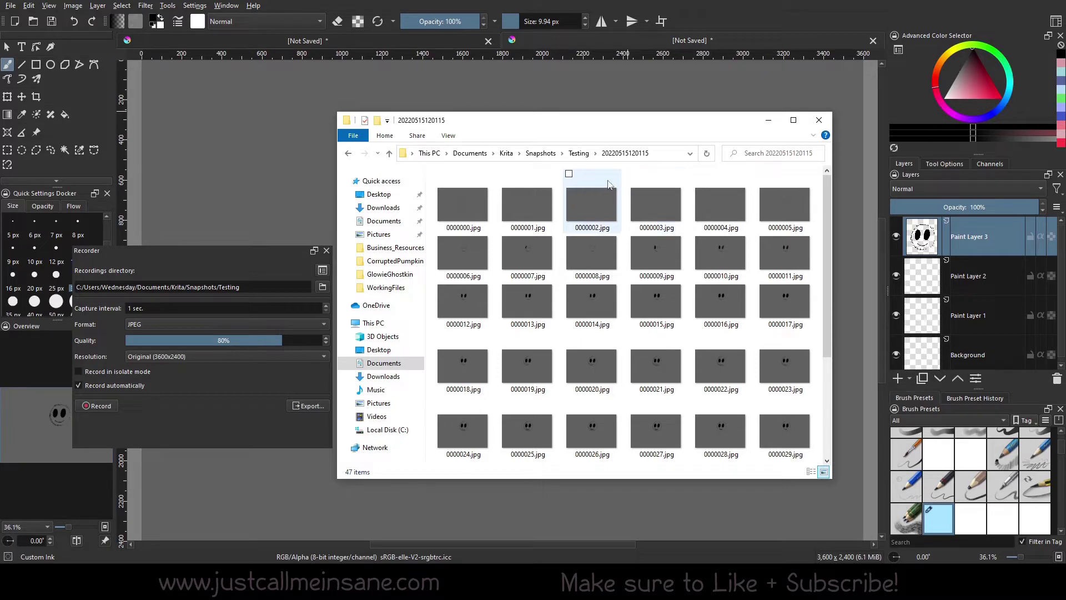
click(324, 290)
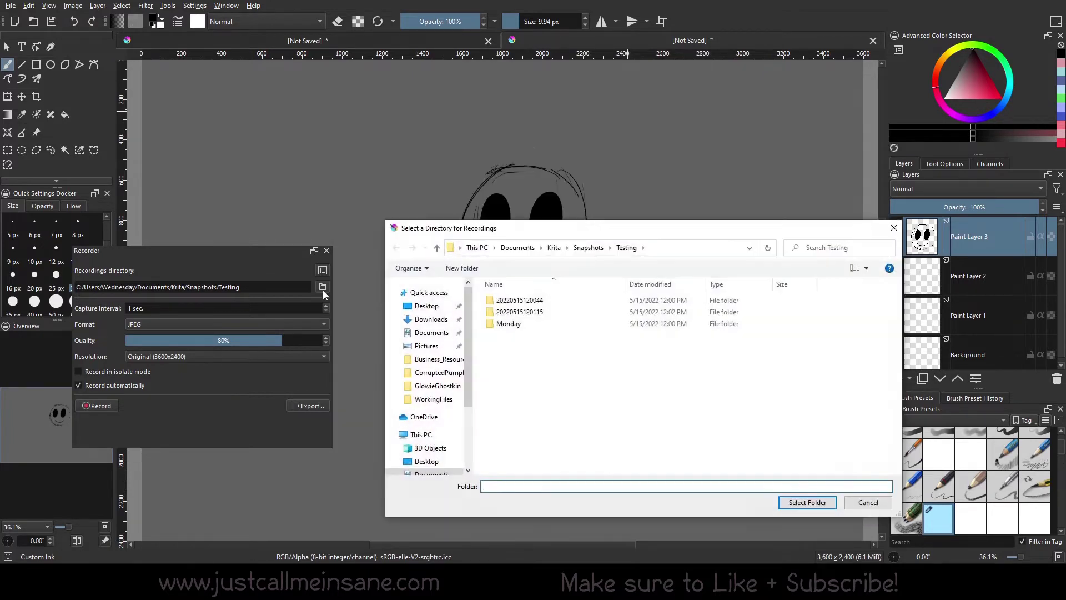
double_click(586, 311)
click(626, 247)
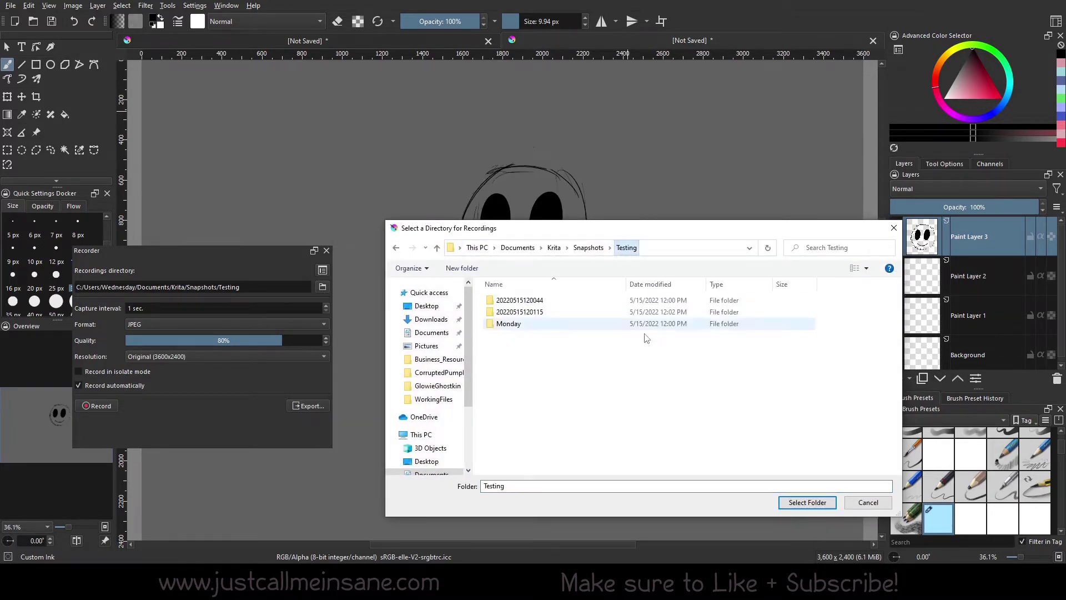
click(869, 502)
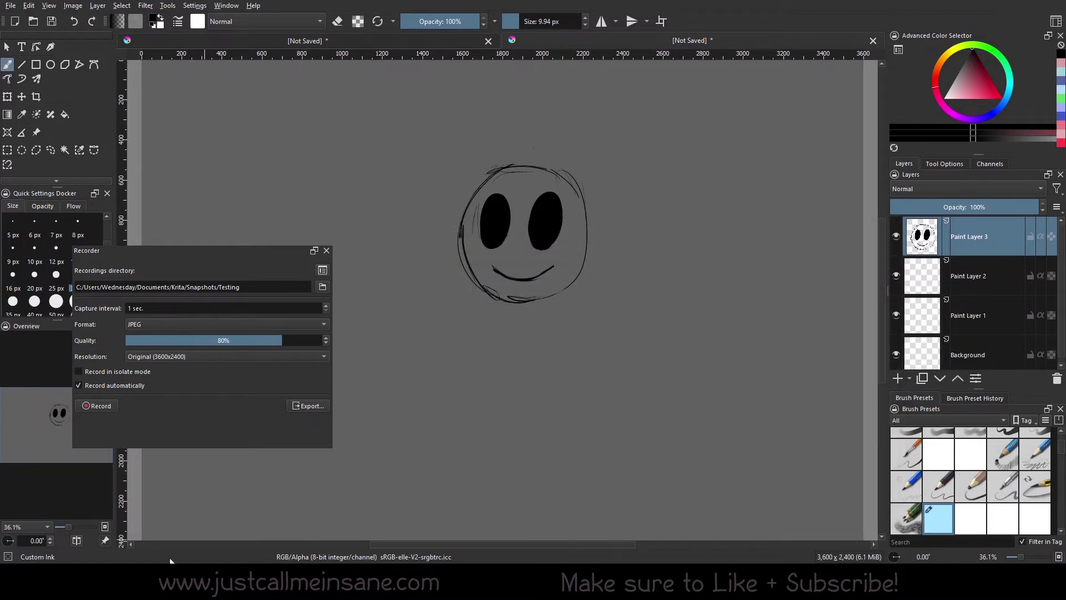
key(alt+Tab)
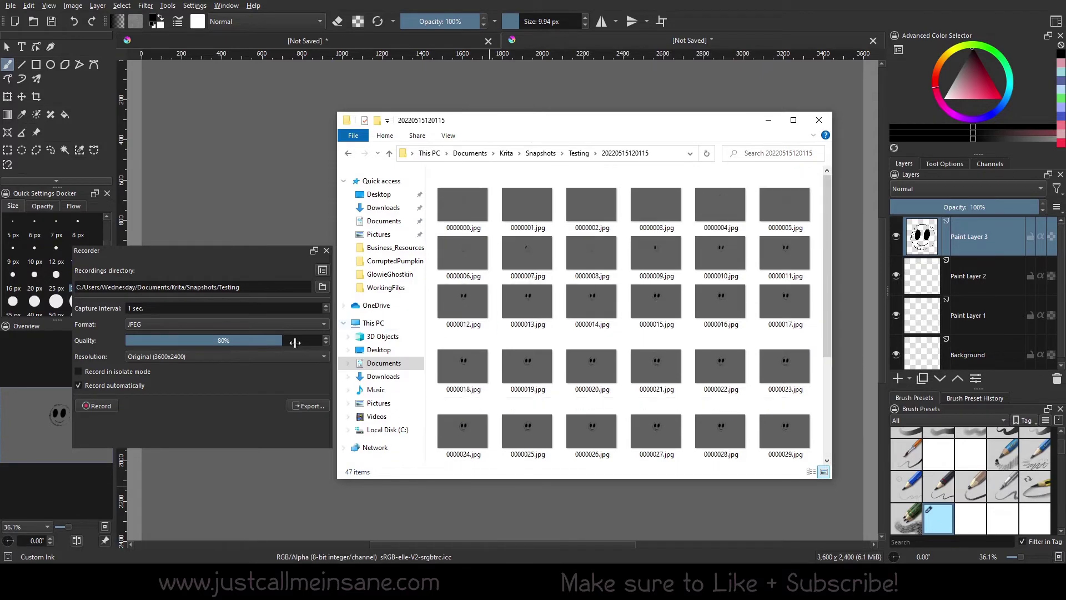
click(169, 381)
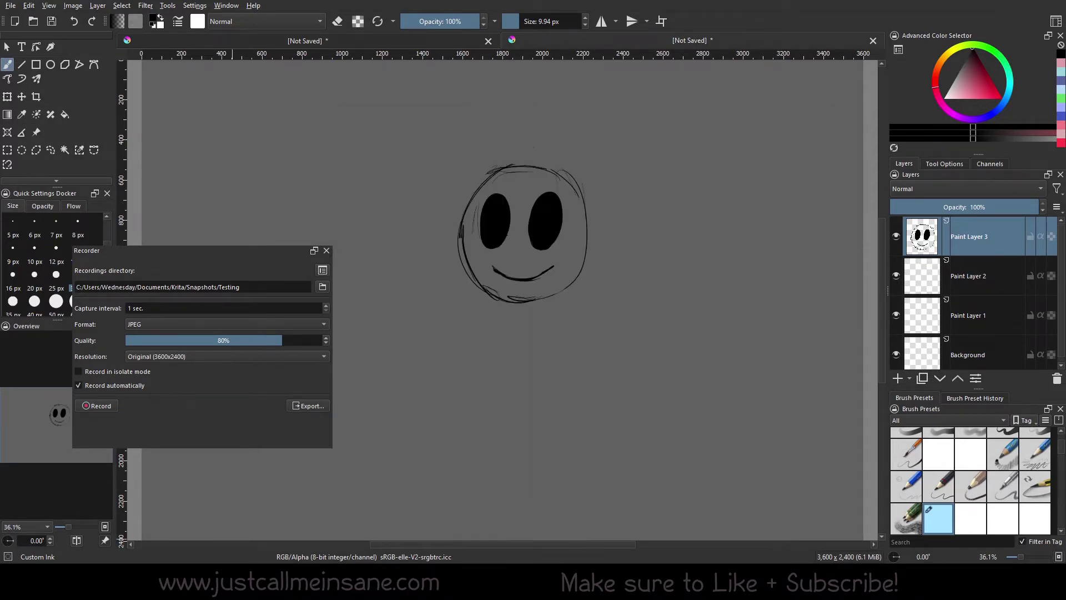
key(alt+Tab)
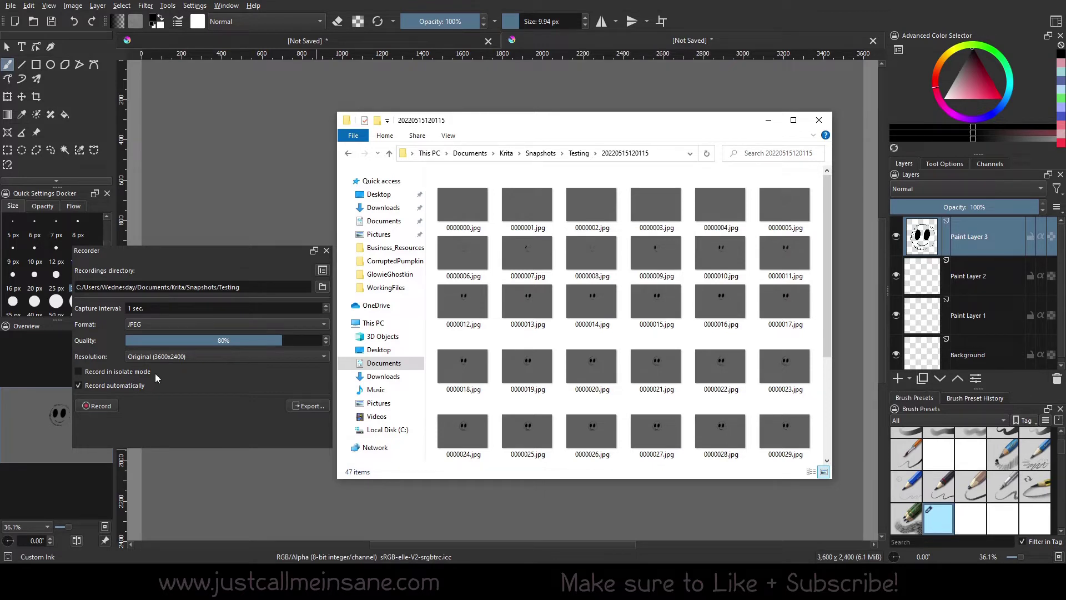
Step: Go up to the Testing folder to view its session folders, then close File Explorer
click(578, 153)
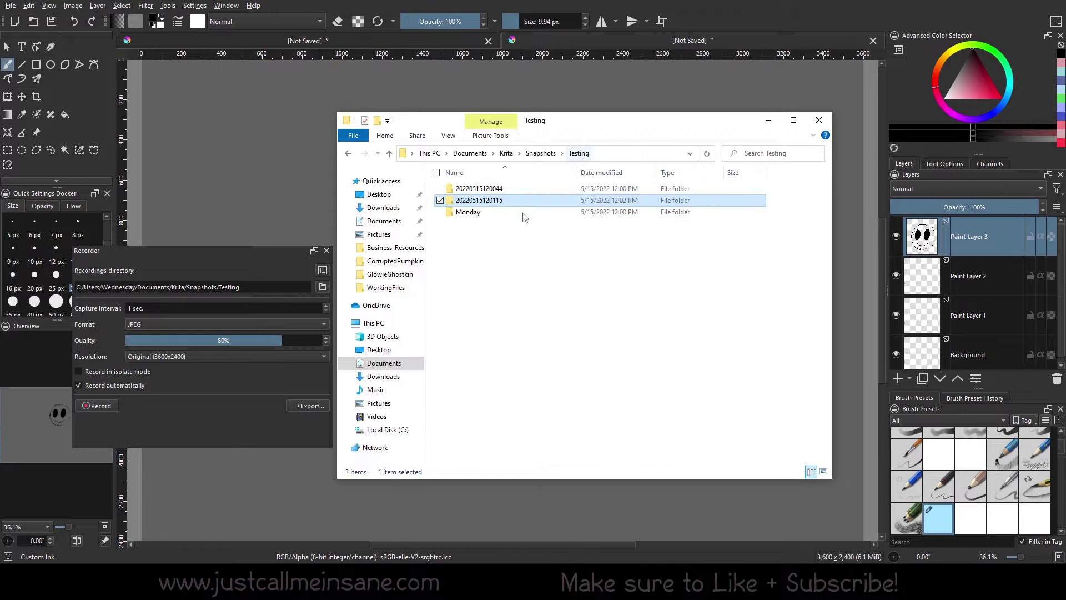
mouse_move(472, 205)
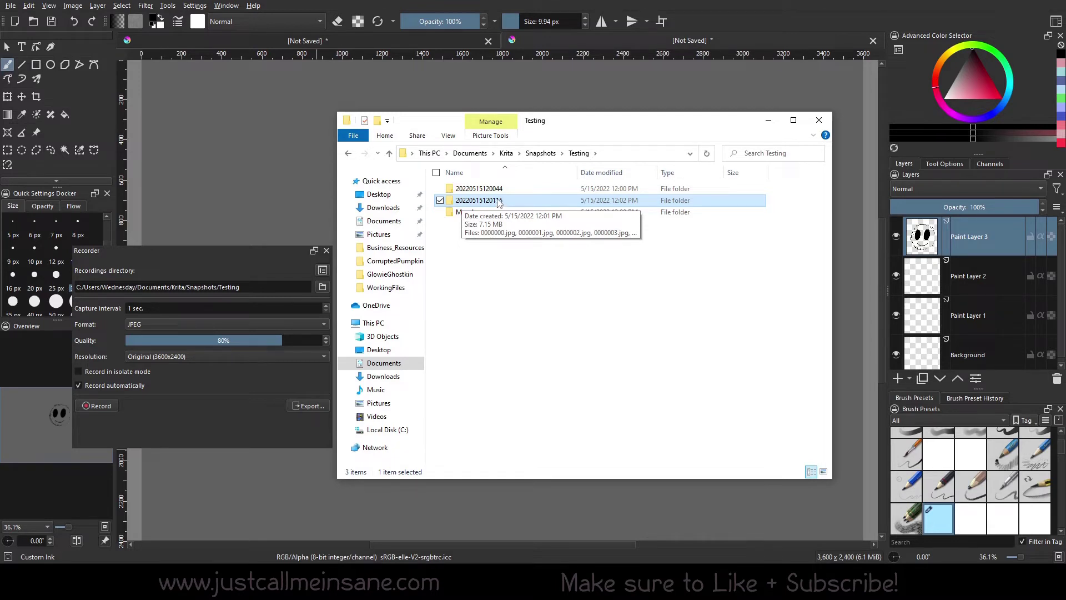
click(541, 268)
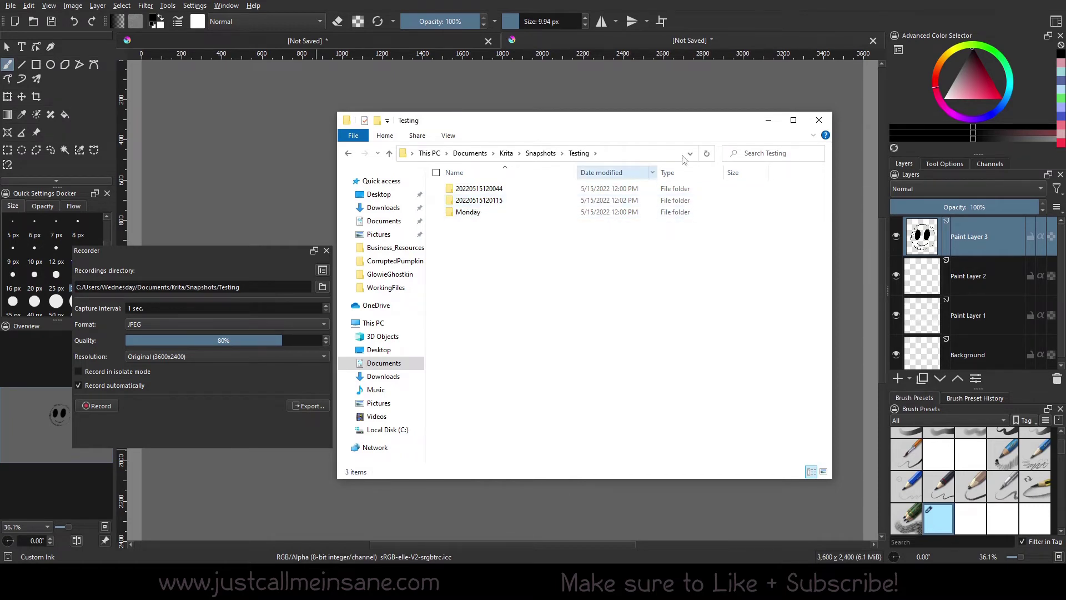
click(819, 120)
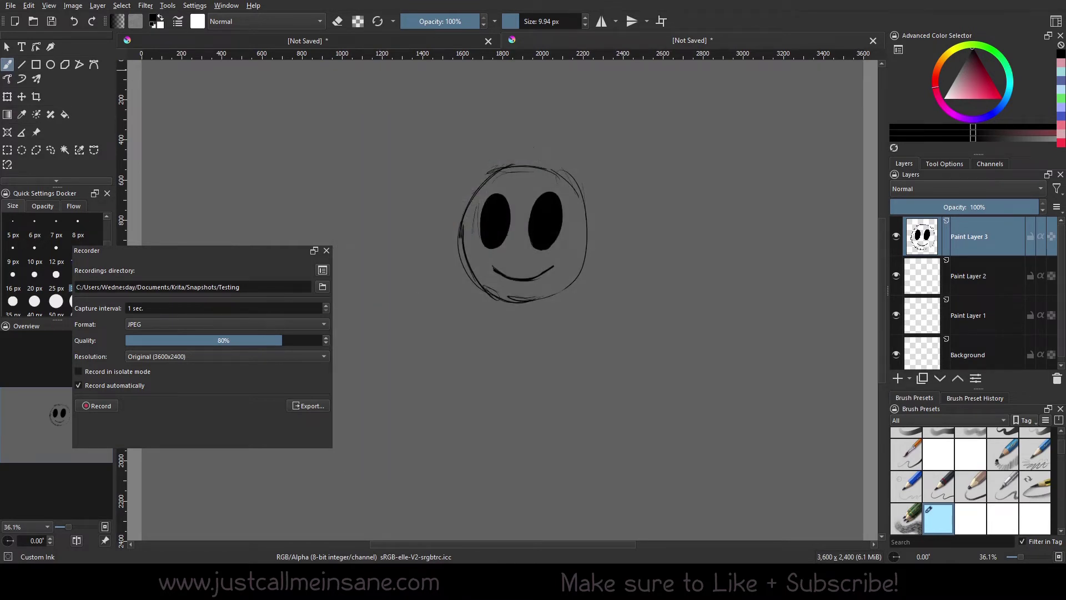
Step: Close the smiley sketch without saving and bring up the Manage recordings list
click(873, 41)
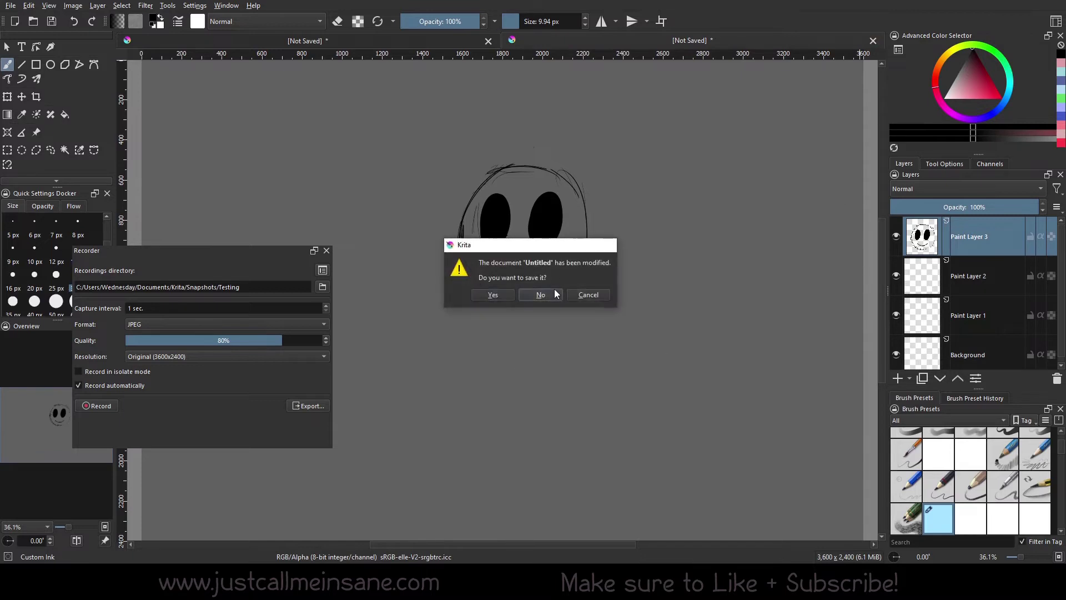
click(539, 301)
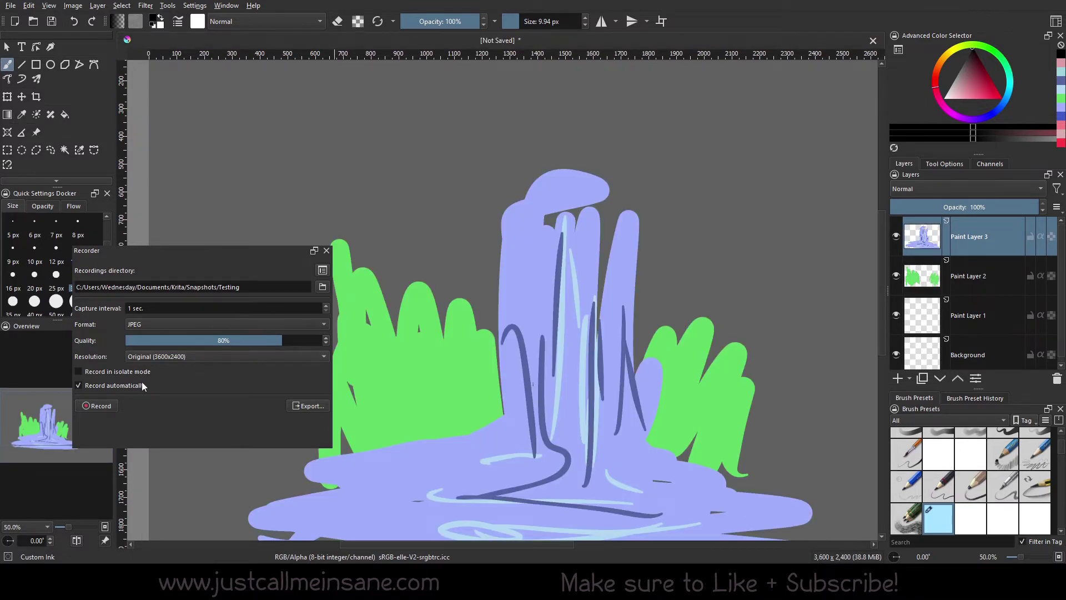
click(323, 271)
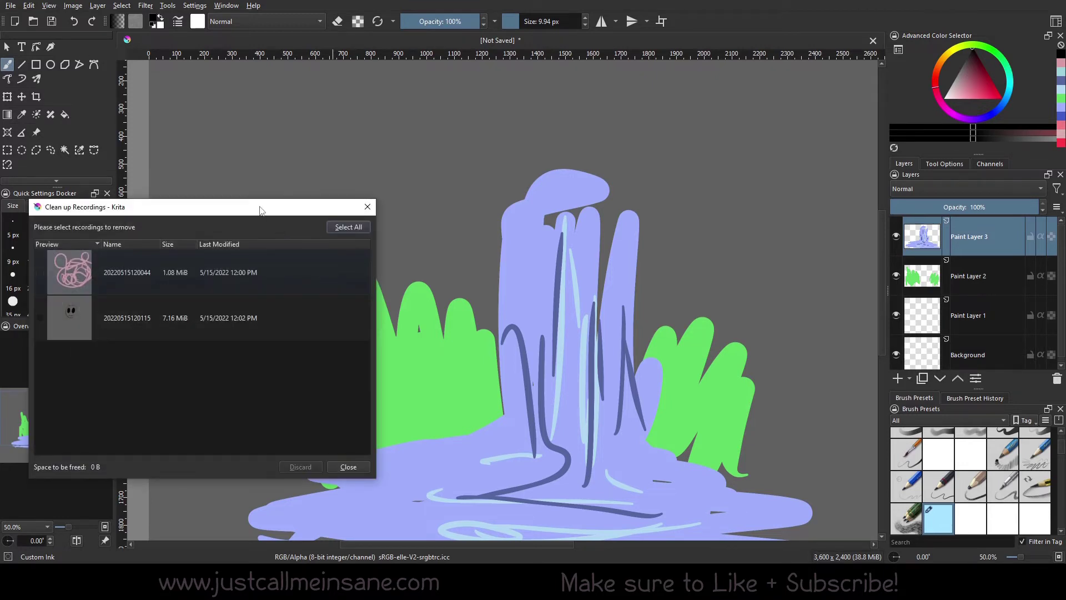
drag(260, 210, 618, 194)
click(451, 302)
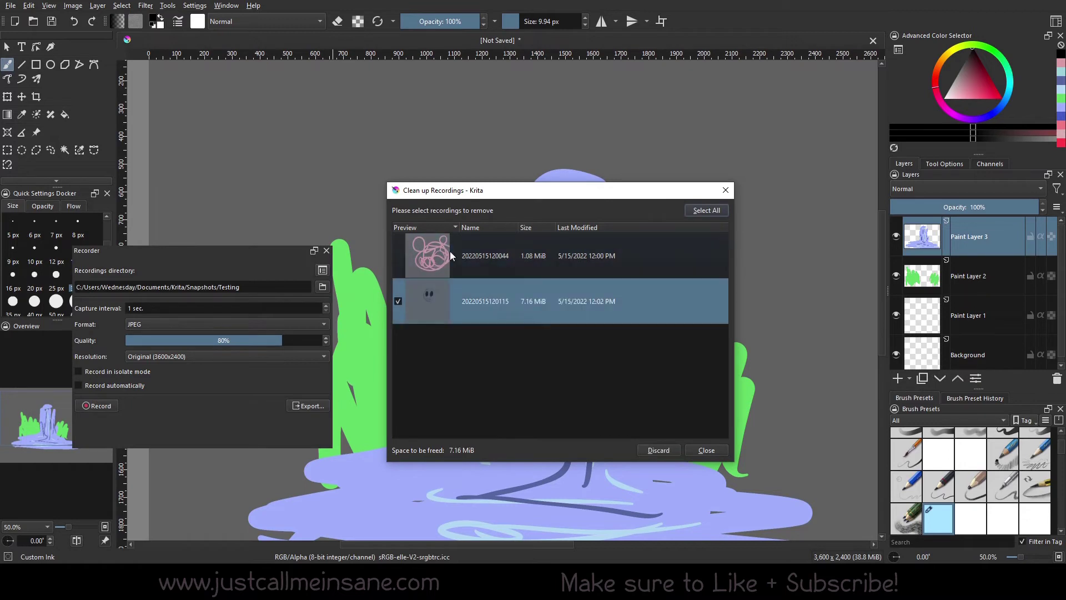
click(527, 264)
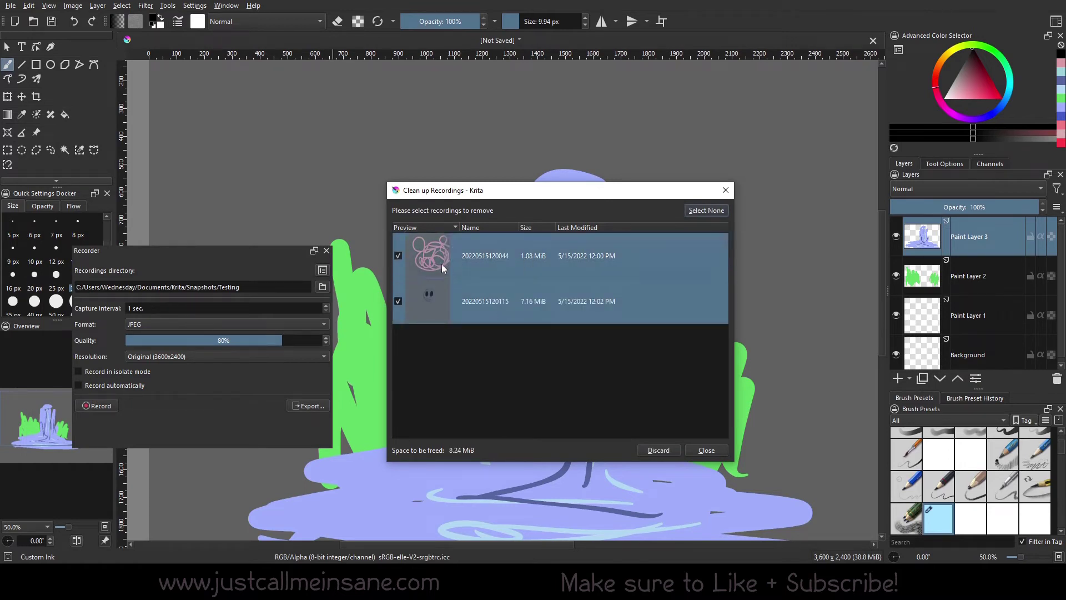
click(404, 302)
click(395, 255)
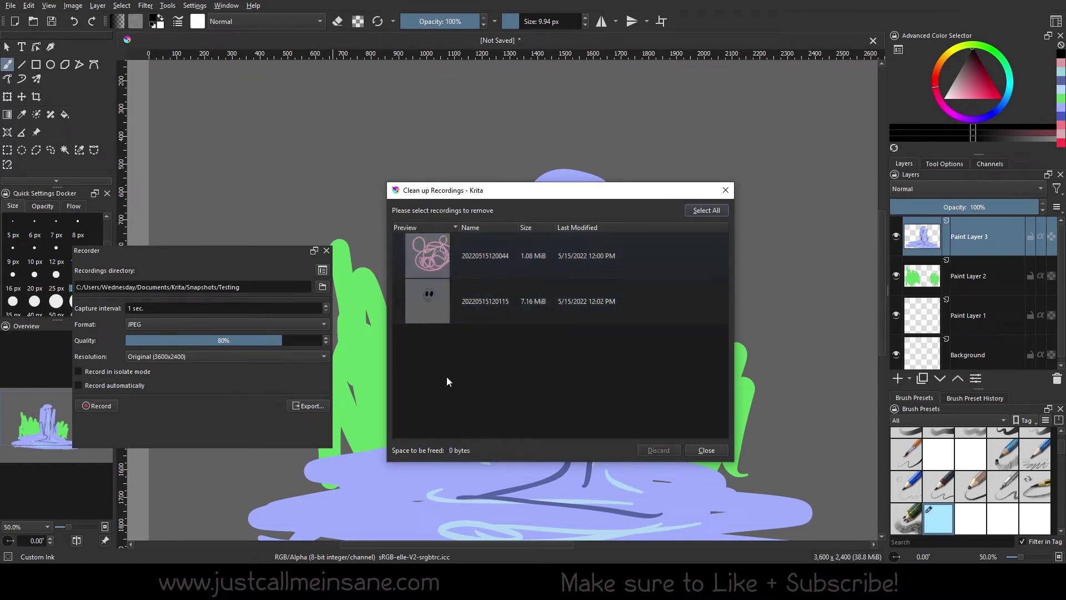
click(466, 274)
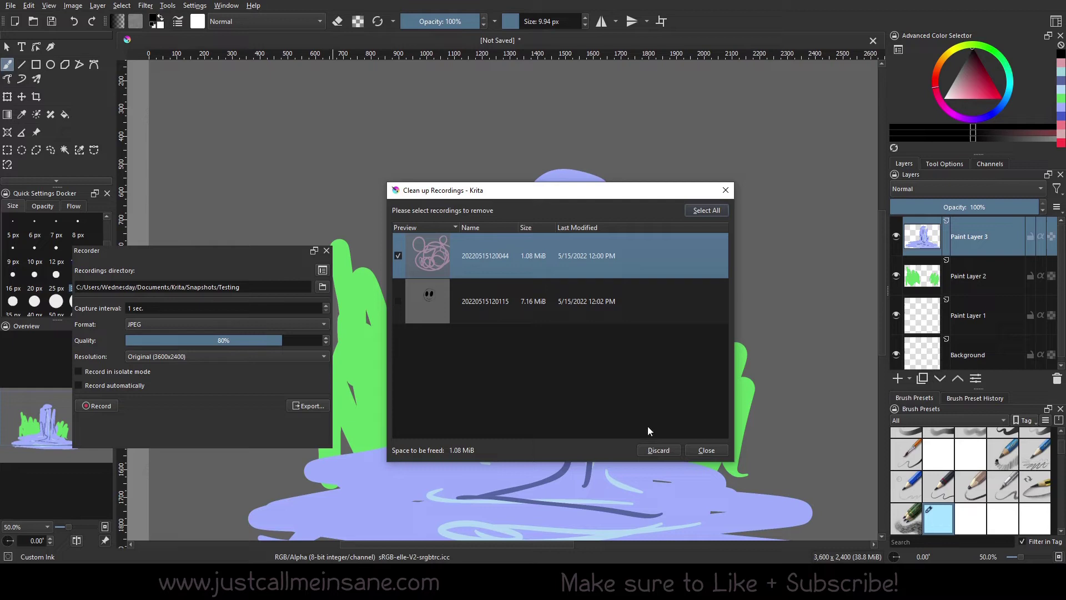
click(657, 452)
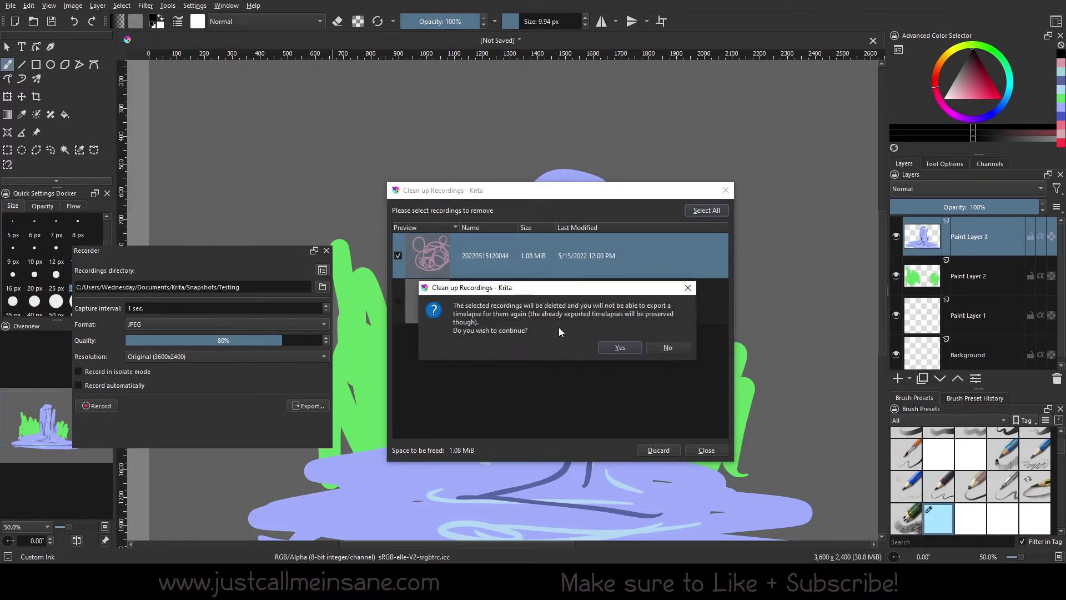
drag(610, 295, 589, 330)
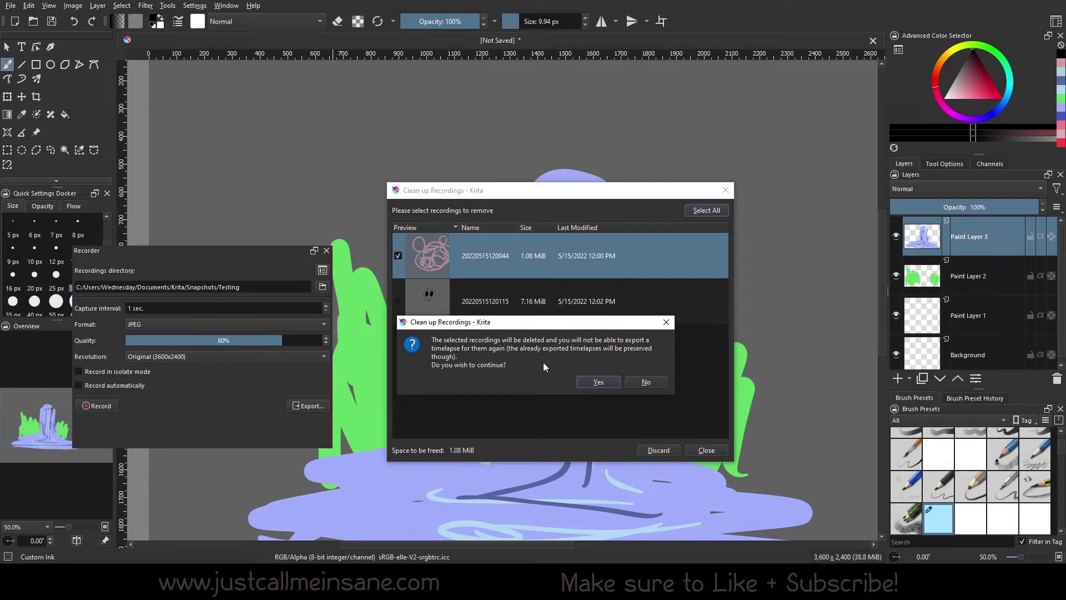
click(587, 386)
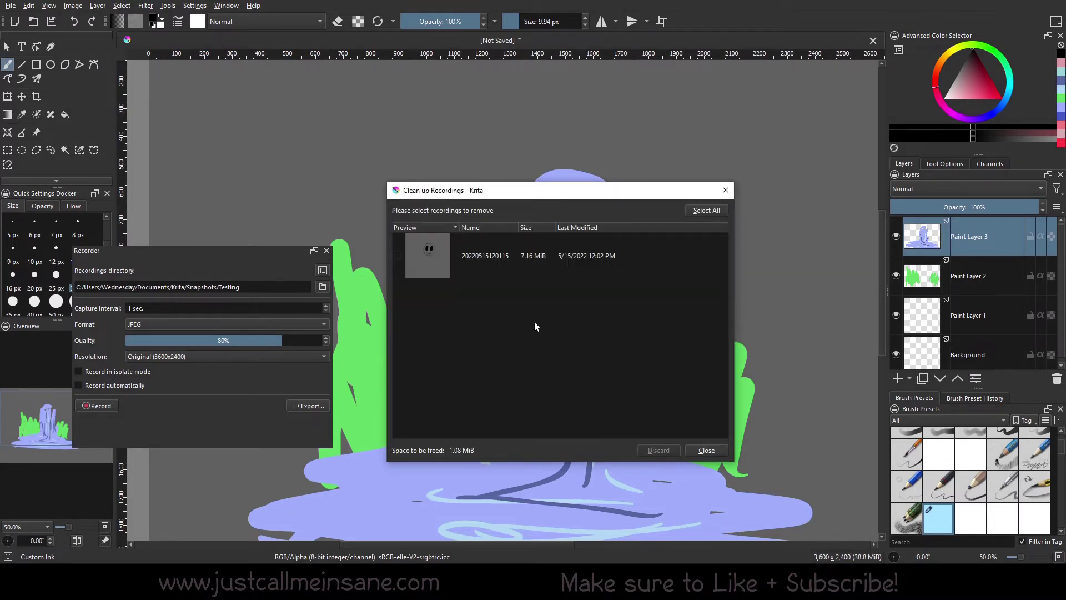
click(493, 269)
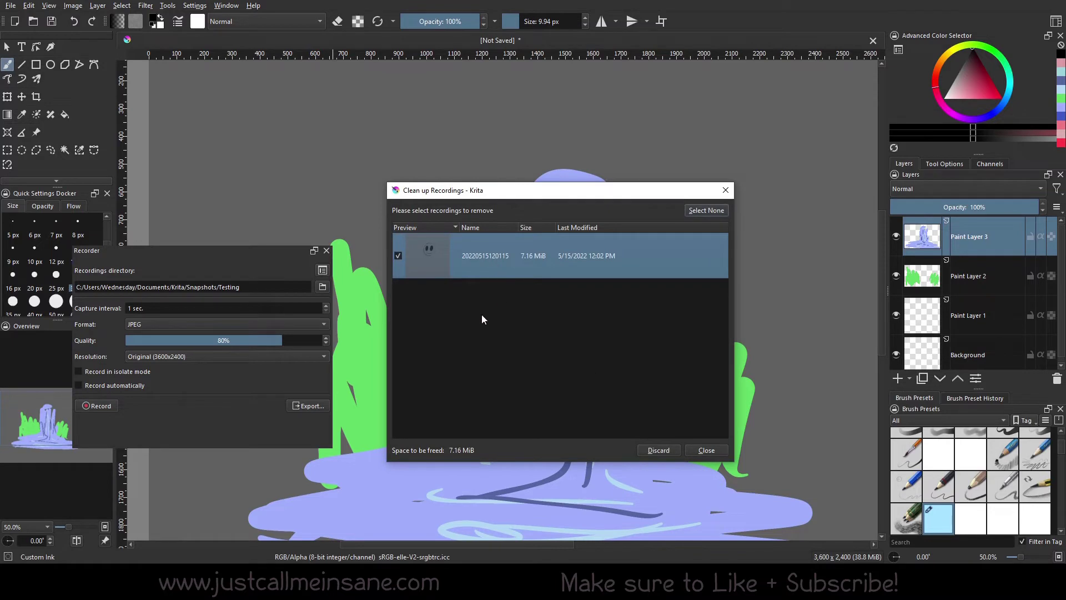
click(398, 256)
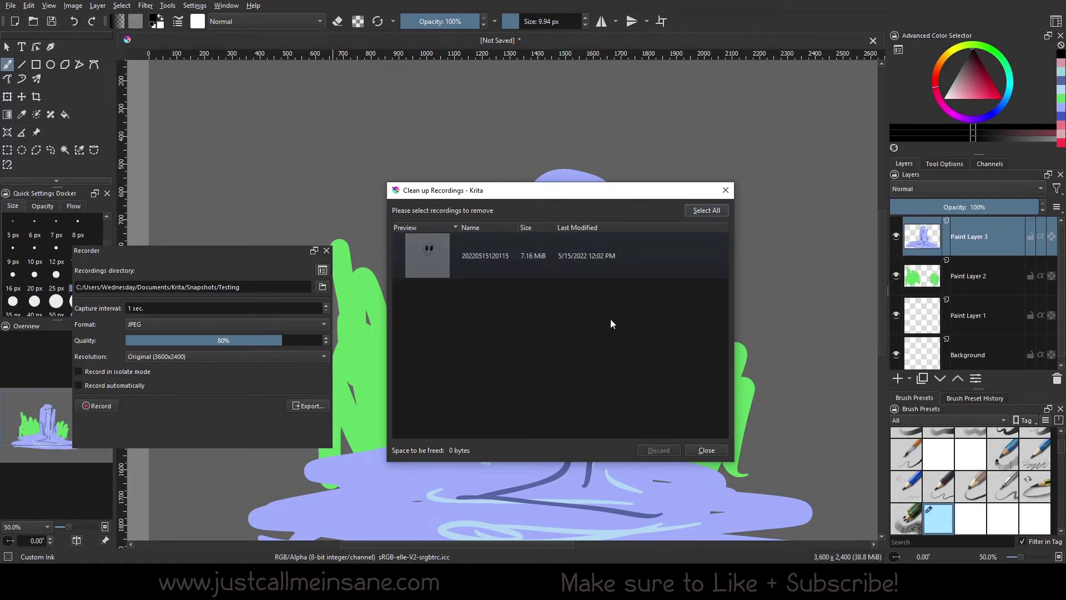
click(705, 210)
click(497, 260)
click(705, 450)
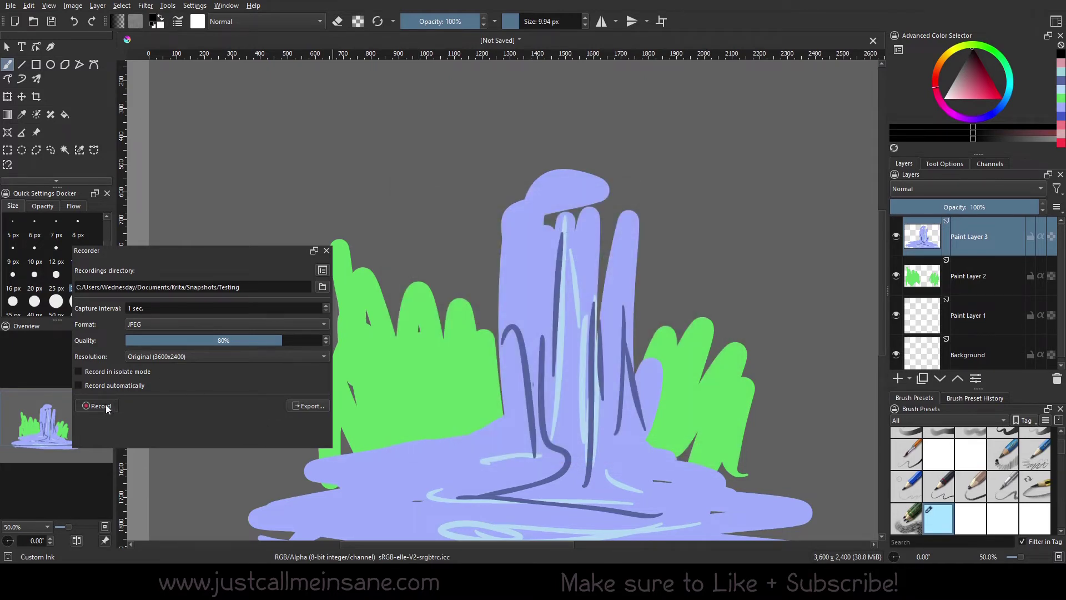
click(100, 406)
Step: Pick a light cyan paint colour and make the brush much larger
click(1008, 92)
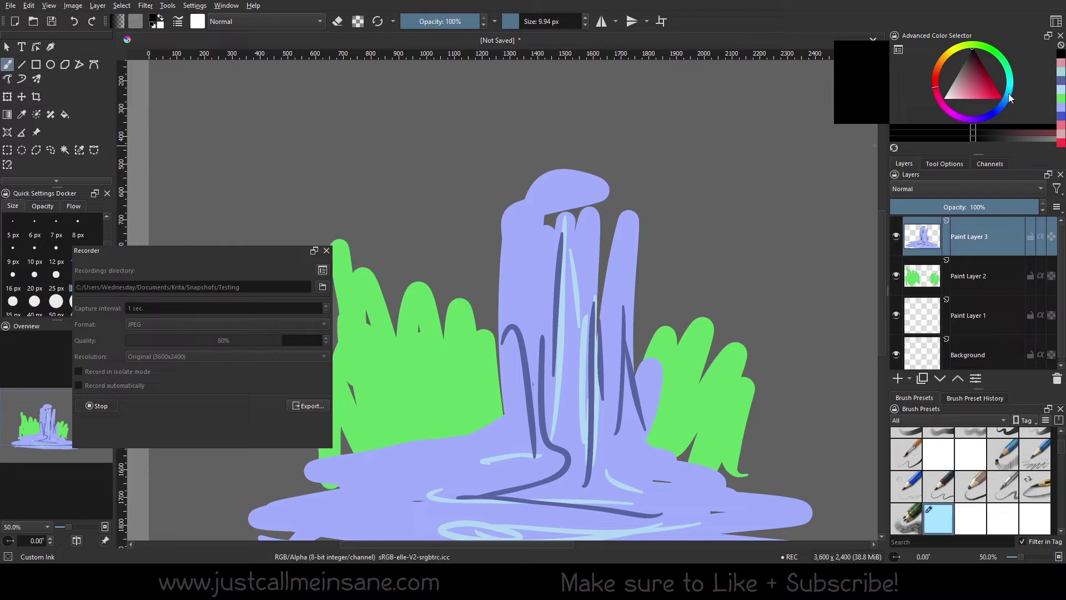
drag(994, 84, 944, 99)
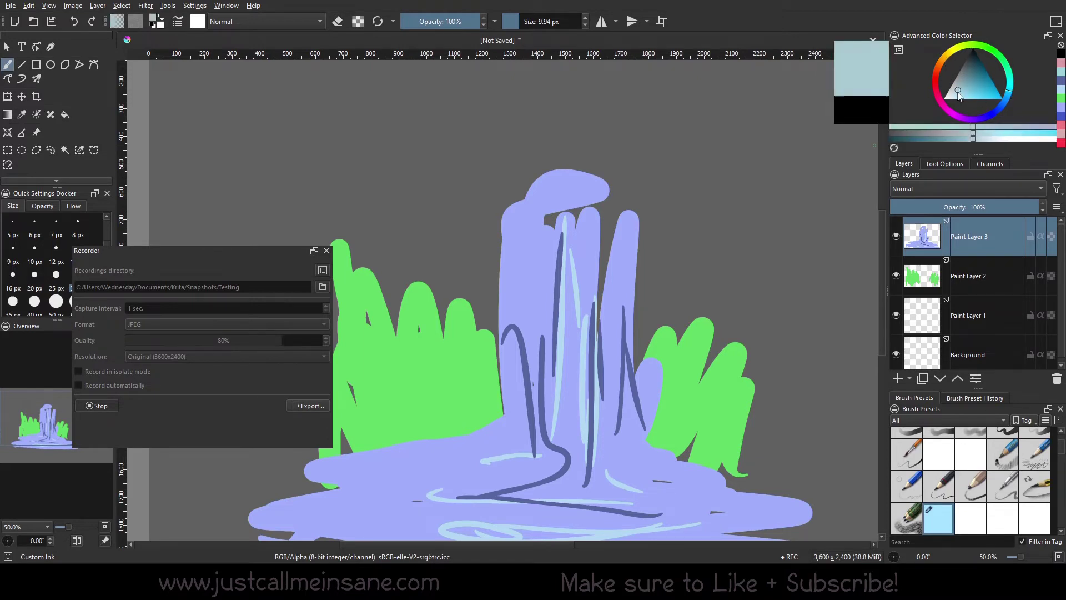
key(bracketright)
key(bracketright)
key(bracketright)
key(bracketright)
key(bracketright)
key(bracketright)
drag(698, 250, 620, 315)
Step: Paint white clouds above the waterfall, stop recording, and close the clean-up window
mouse_move(638, 167)
mouse_down()
mouse_move(758, 171)
mouse_move(662, 151)
mouse_move(639, 153)
mouse_up()
drag(552, 174, 693, 192)
mouse_move(379, 140)
mouse_down()
mouse_move(356, 183)
mouse_move(476, 187)
mouse_move(445, 135)
mouse_move(341, 183)
mouse_move(398, 183)
mouse_move(434, 158)
mouse_move(445, 177)
mouse_up()
click(322, 270)
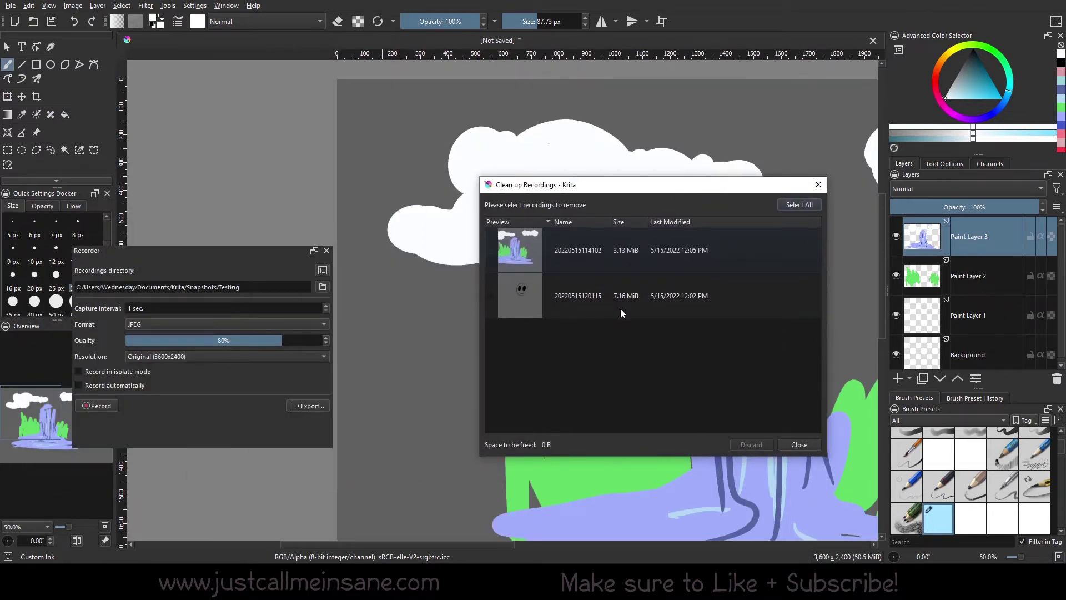
click(819, 185)
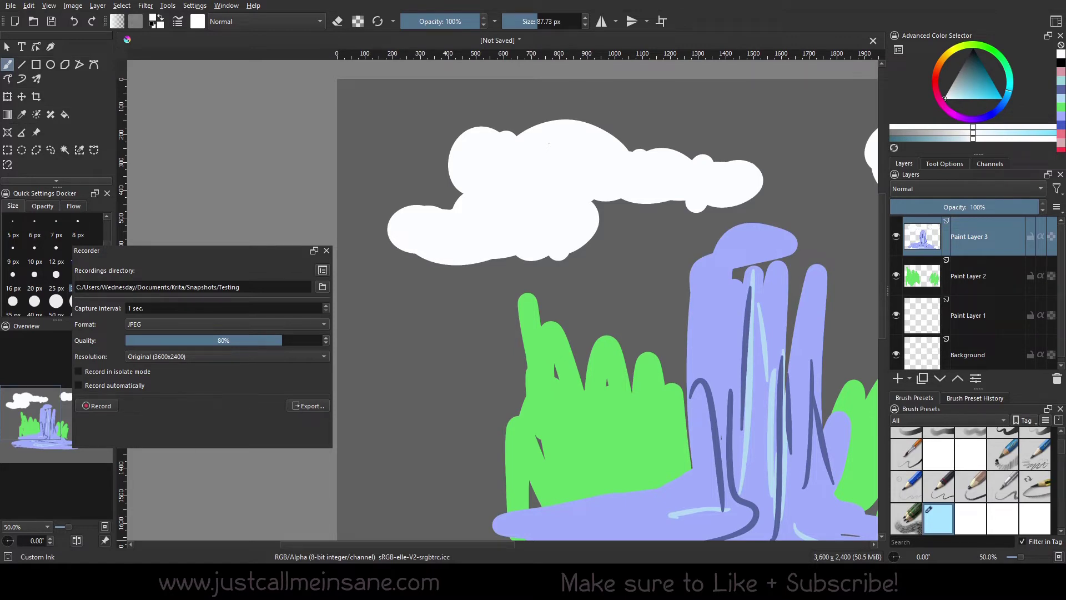
key(super+e)
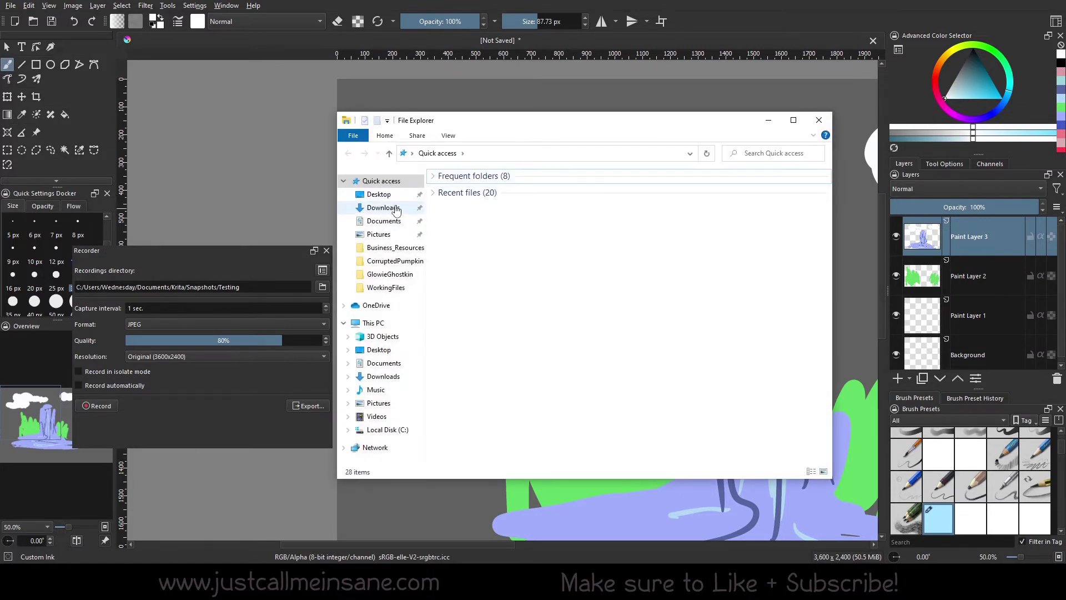
click(385, 221)
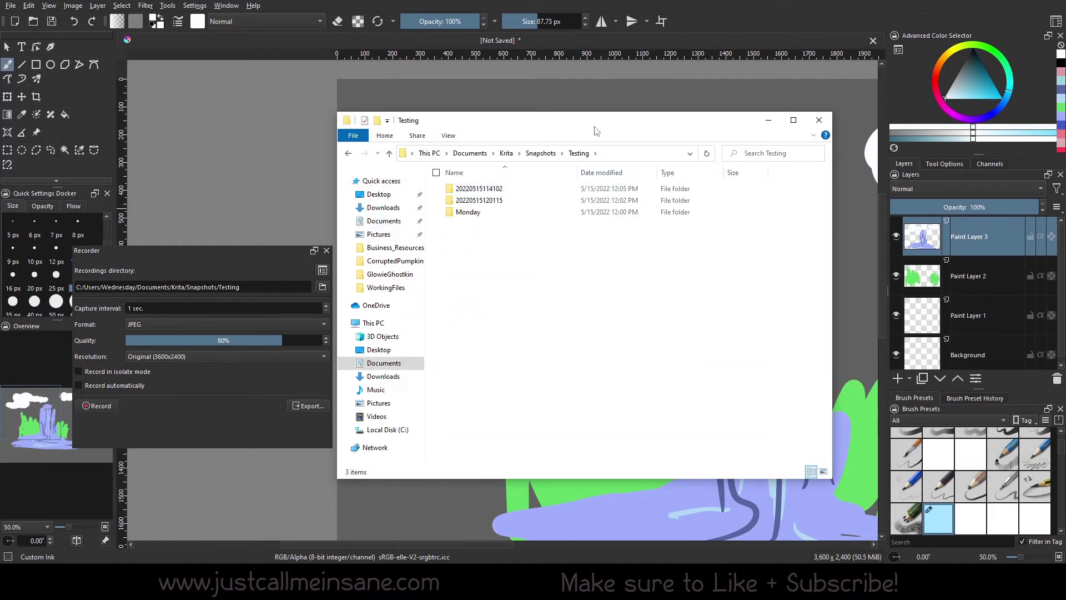
drag(614, 126, 654, 154)
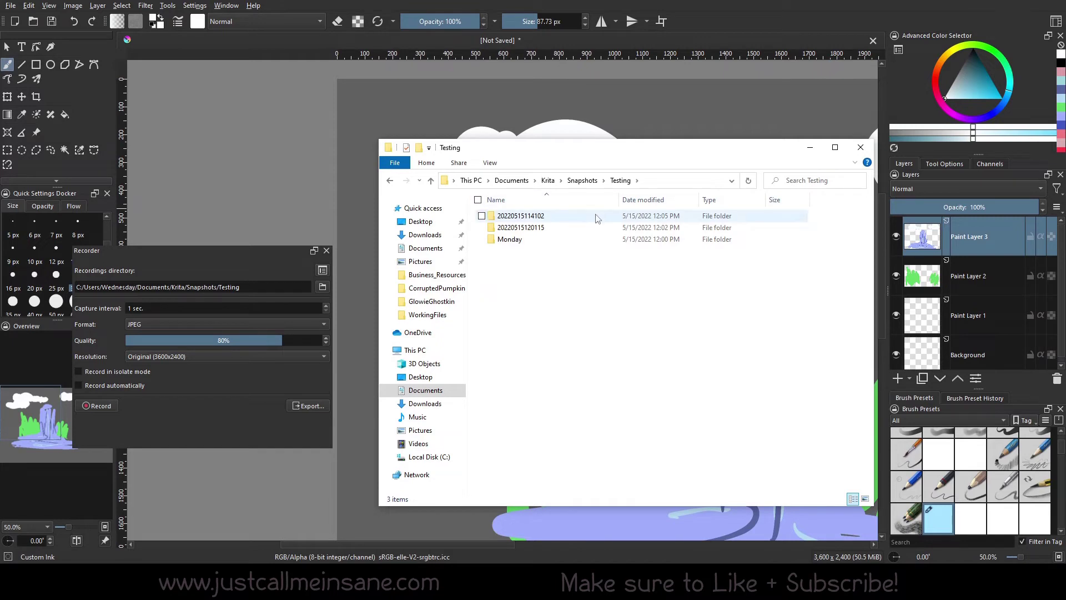
double_click(550, 216)
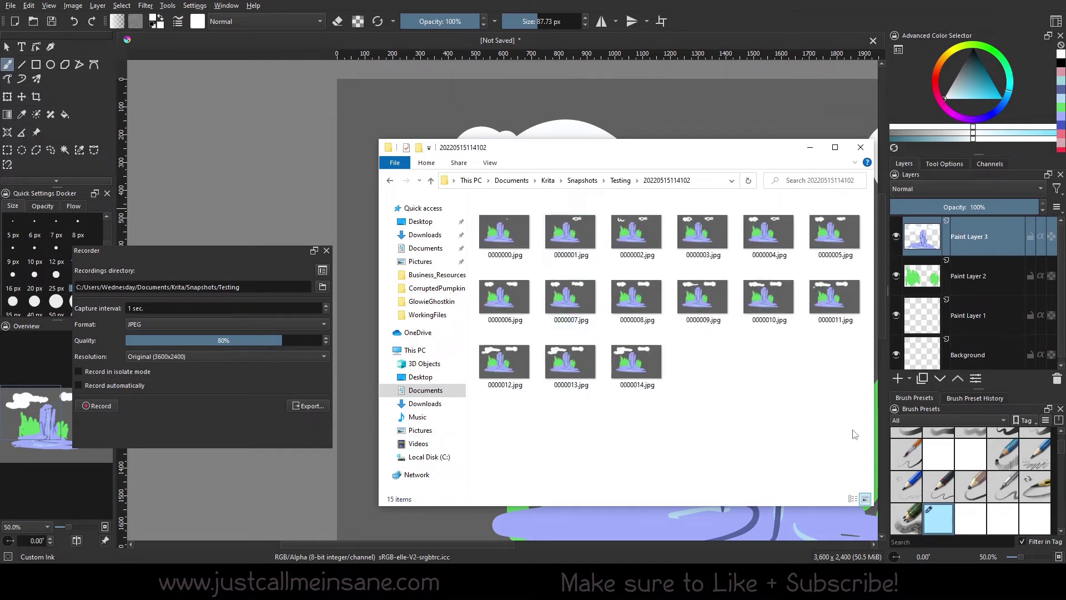
drag(855, 434, 645, 422)
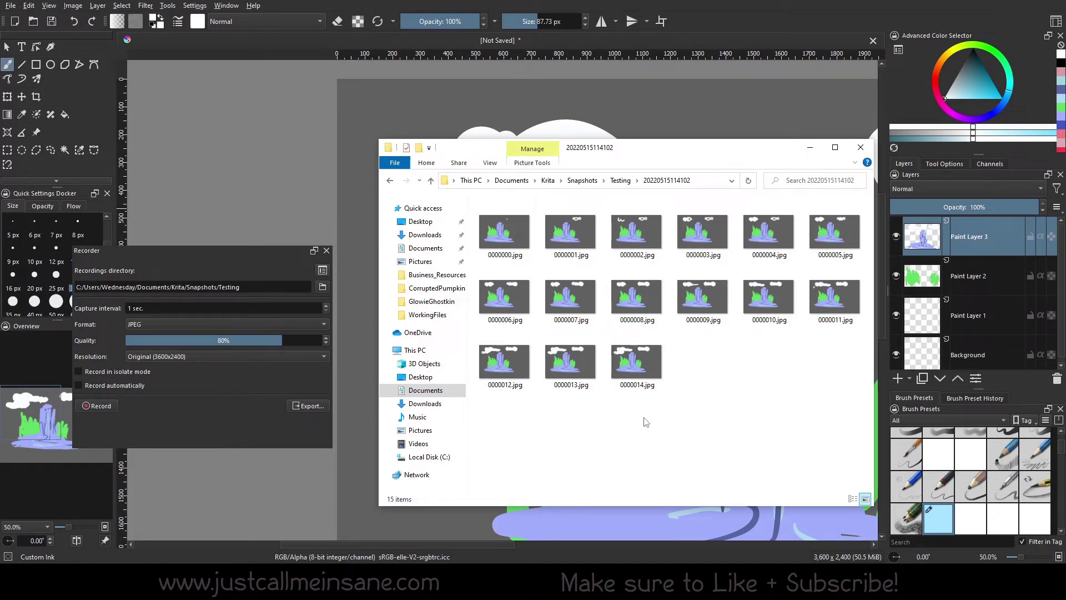
drag(861, 420, 718, 400)
click(251, 379)
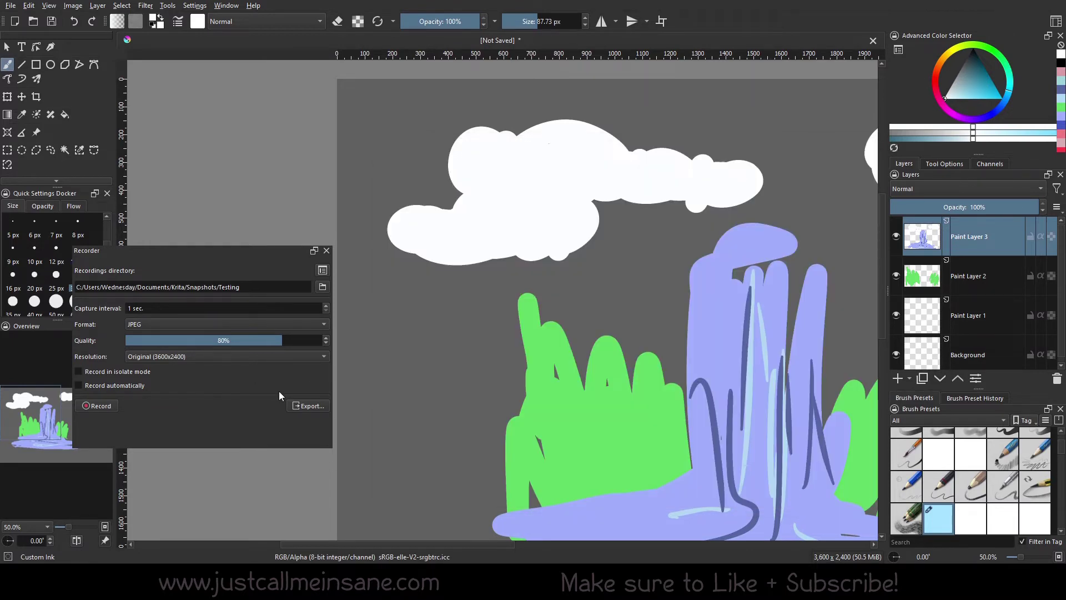
Step: Bring up the Export Timelapse dialog and centre it over the canvas
click(294, 410)
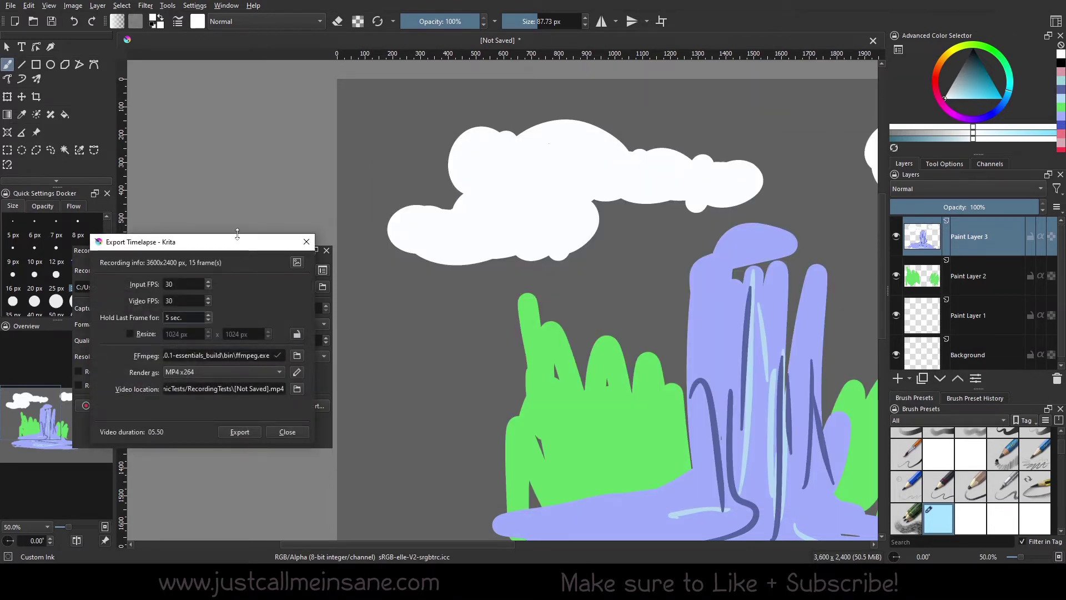
drag(237, 235, 506, 216)
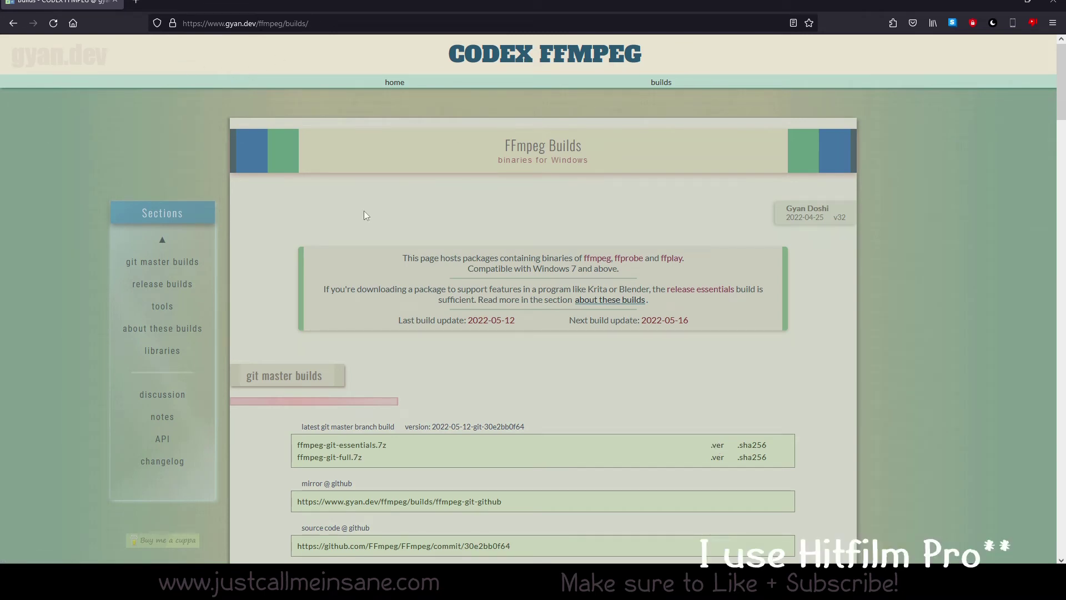
Step: Check gyan.dev's release builds, then open the ffmpeg-5.0.1-essentials_build bin folder in Explorer
click(180, 289)
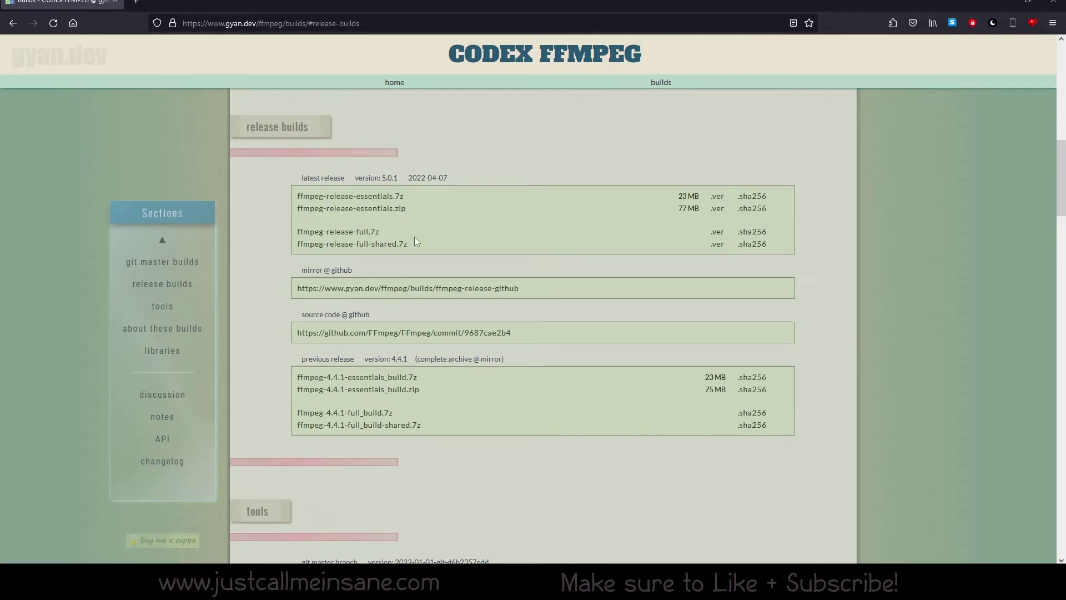
key(alt+Tab)
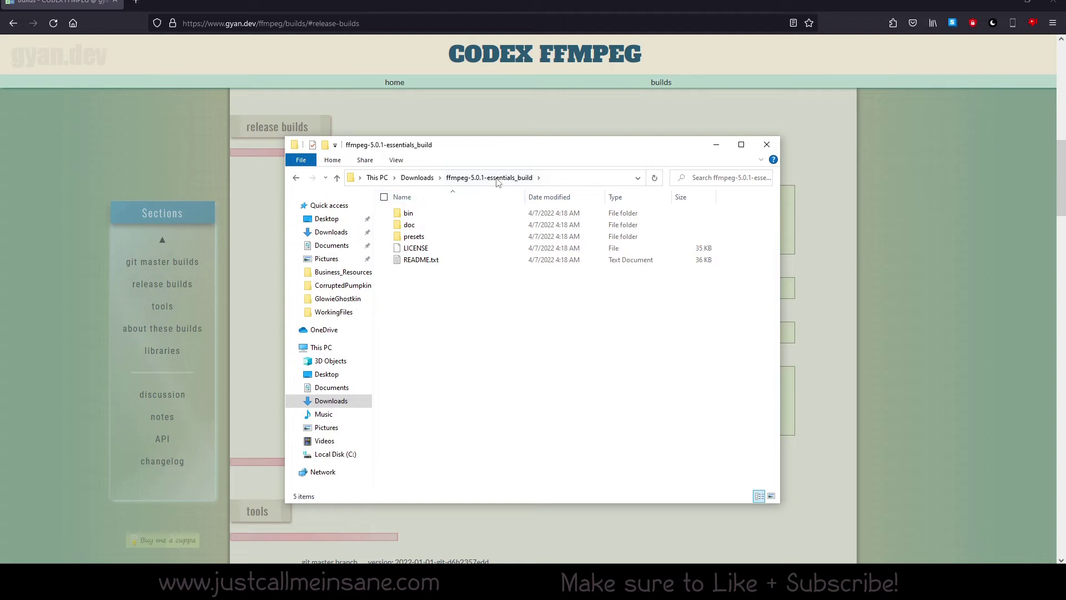
double_click(427, 218)
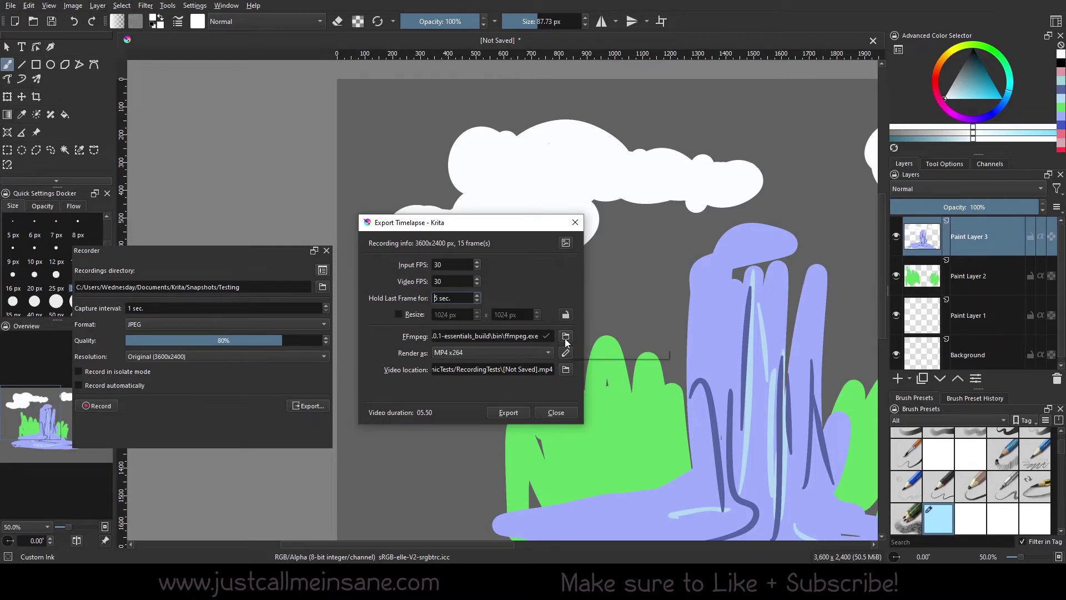
Step: Set Export Timelapse's FFmpeg path to bin\ffmpeg.exe from ffmpeg-5.0.1-essentials_build
click(566, 336)
drag(584, 244, 811, 186)
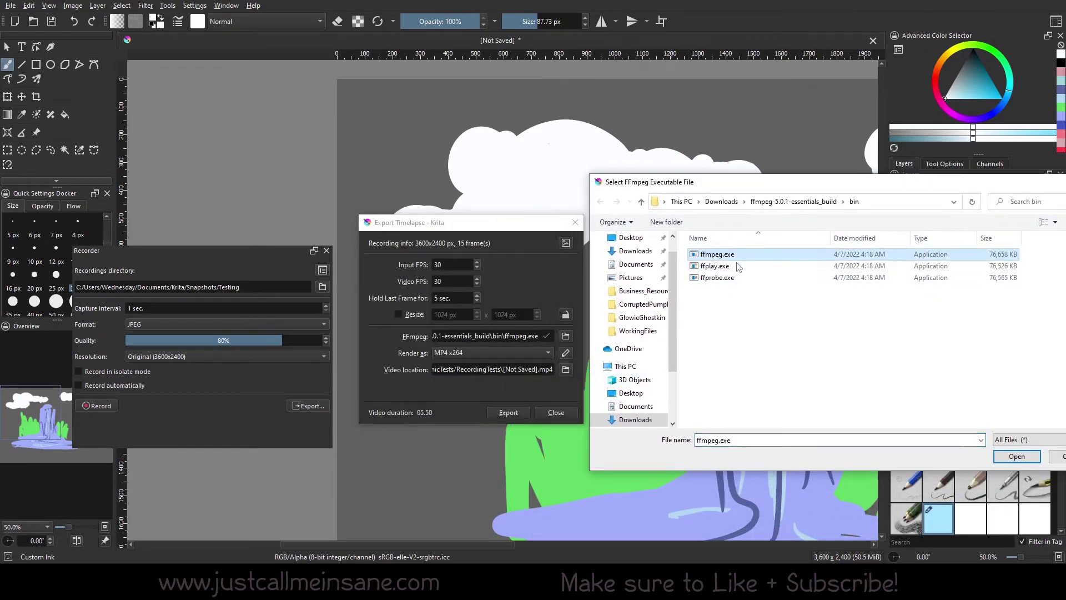
click(736, 255)
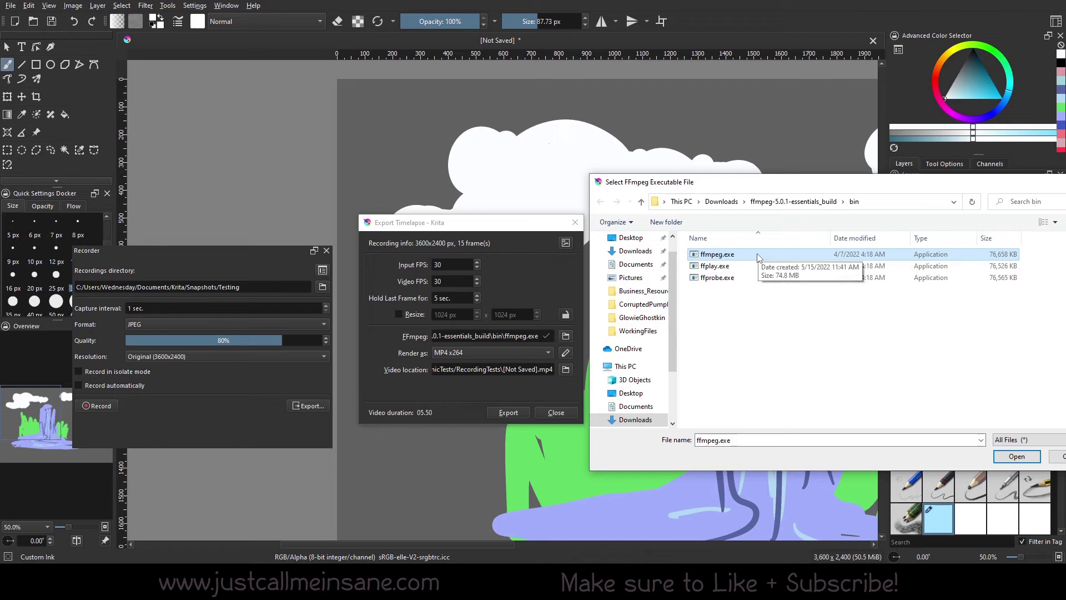
drag(962, 192, 910, 190)
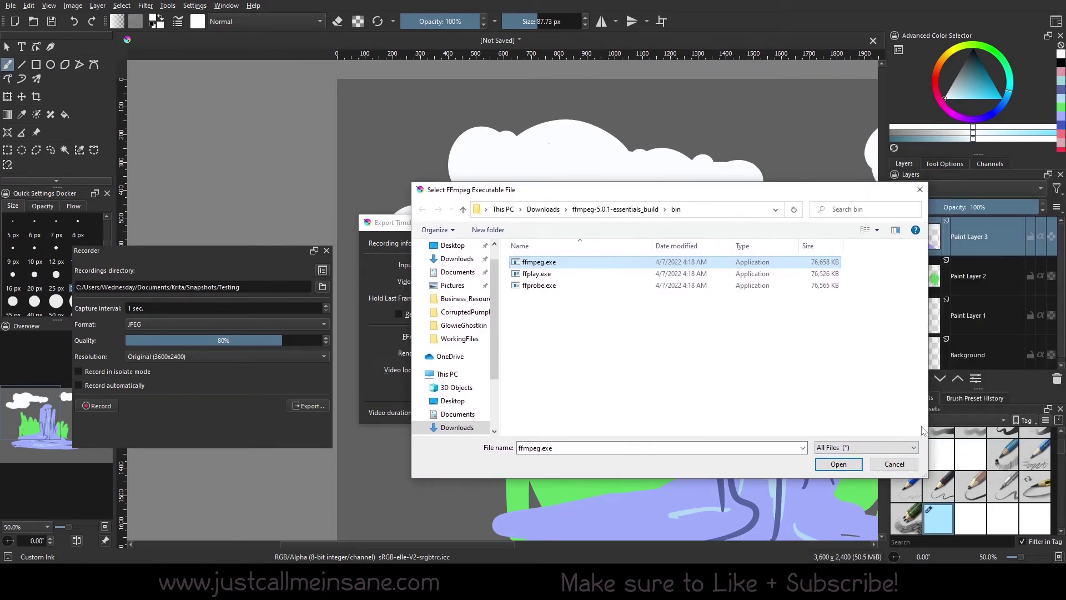
click(963, 455)
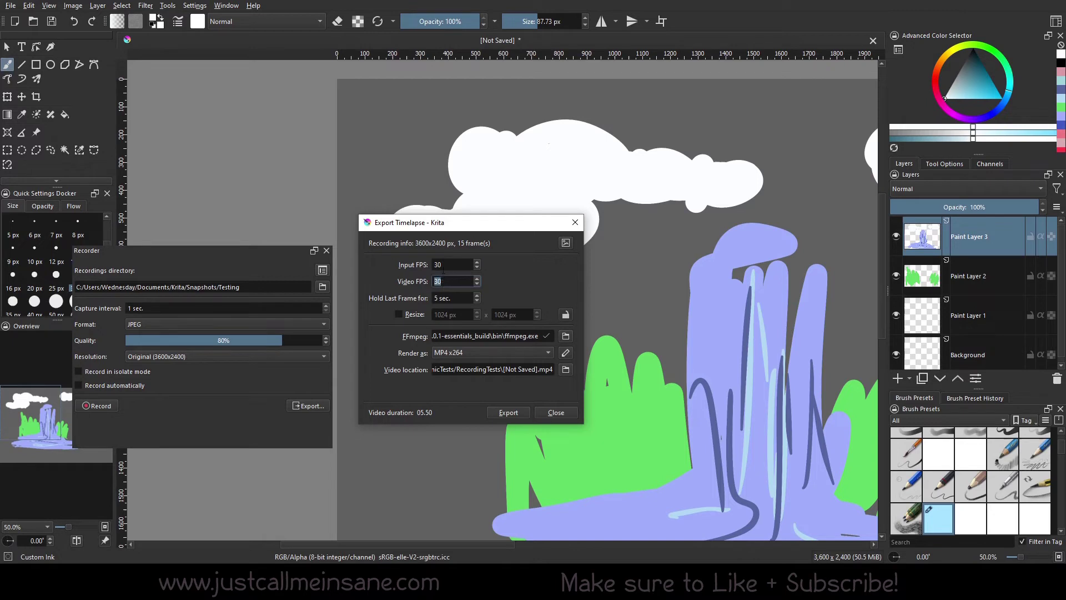
Step: Set both Input FPS and Video FPS to 24 in the Export Timelapse dialog
double_click(441, 265)
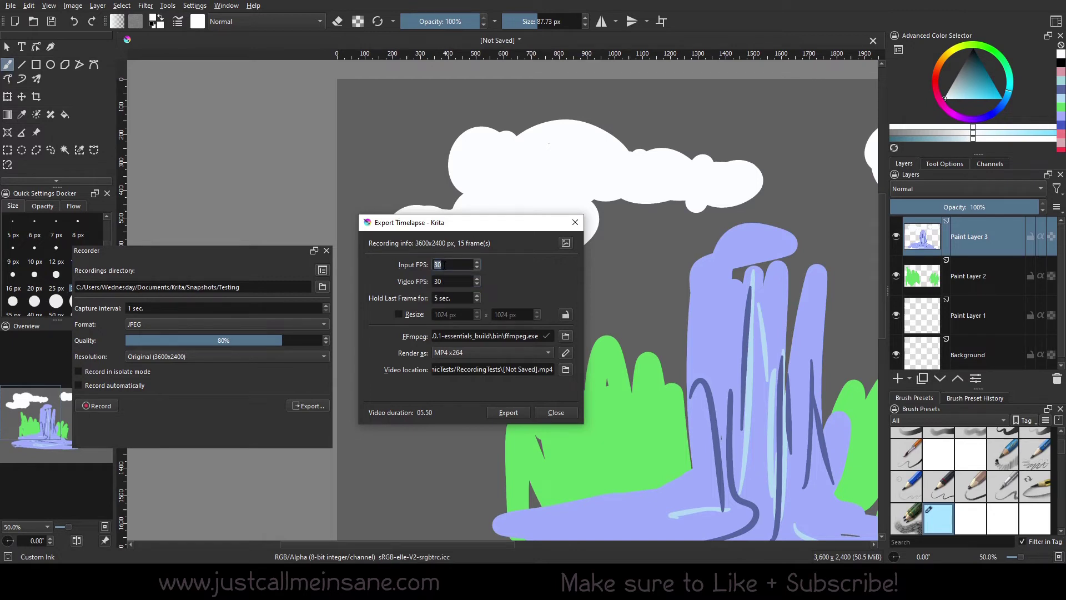
text(24)
key(Tab)
text(24)
key(Tab)
Step: Toggle Resize on and back off, and keep MP4 x264 as the output format
click(413, 314)
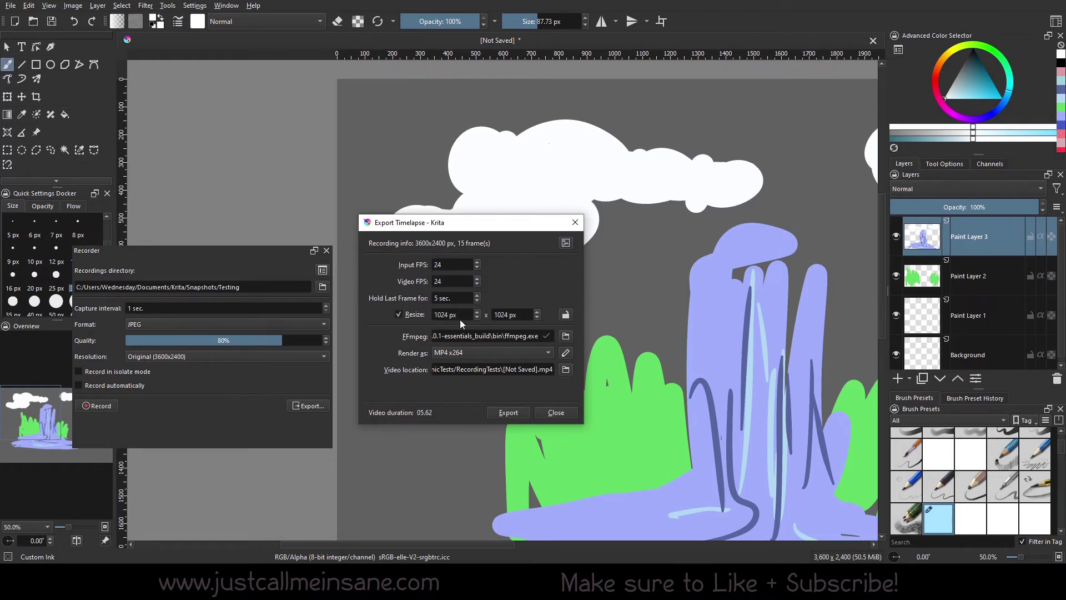
click(415, 315)
click(549, 355)
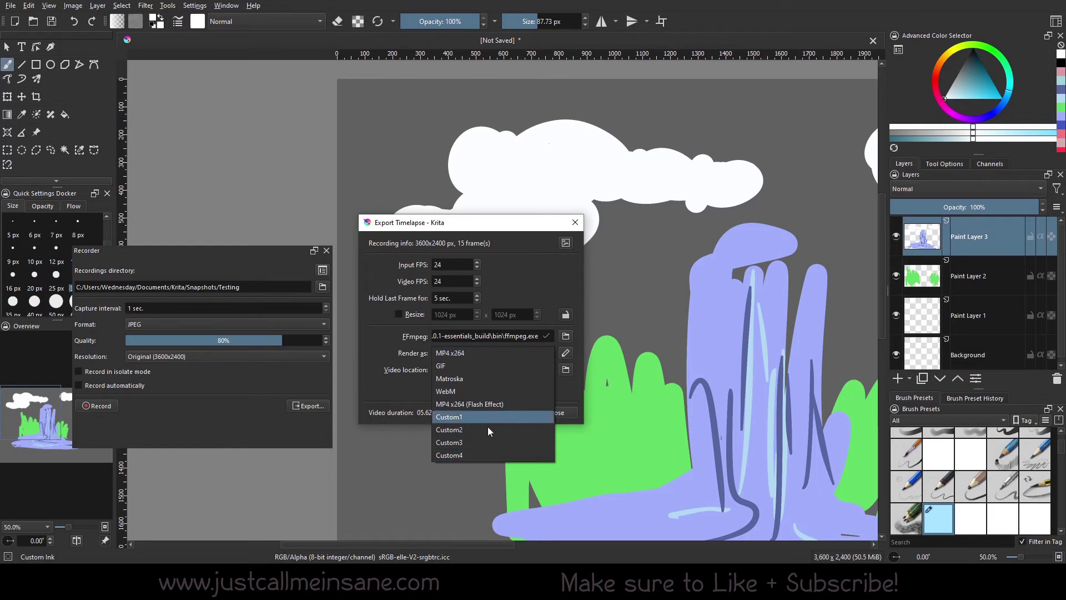
click(470, 353)
click(478, 357)
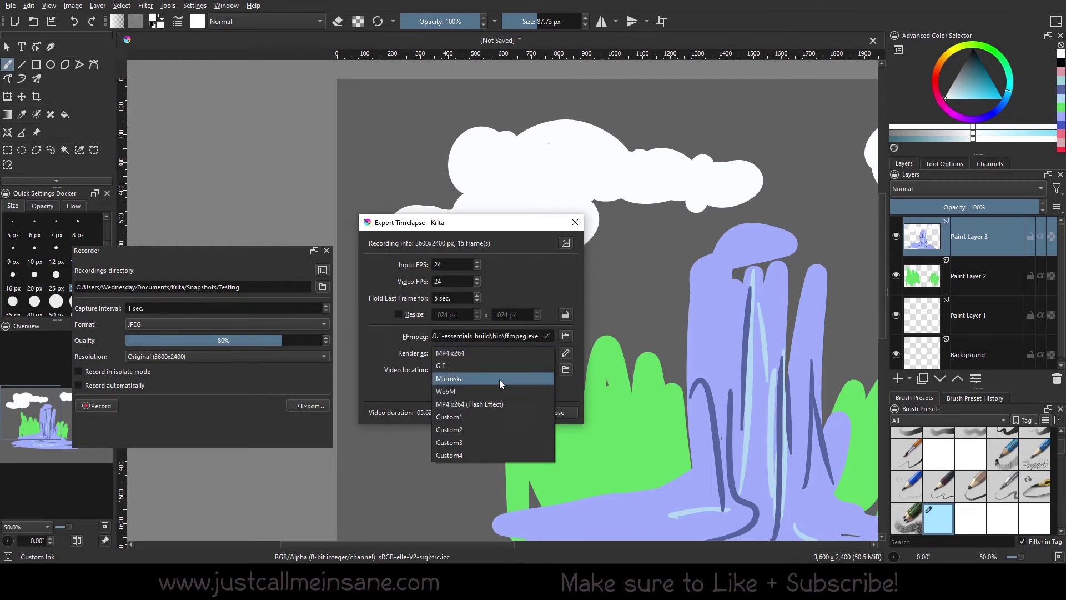
click(447, 353)
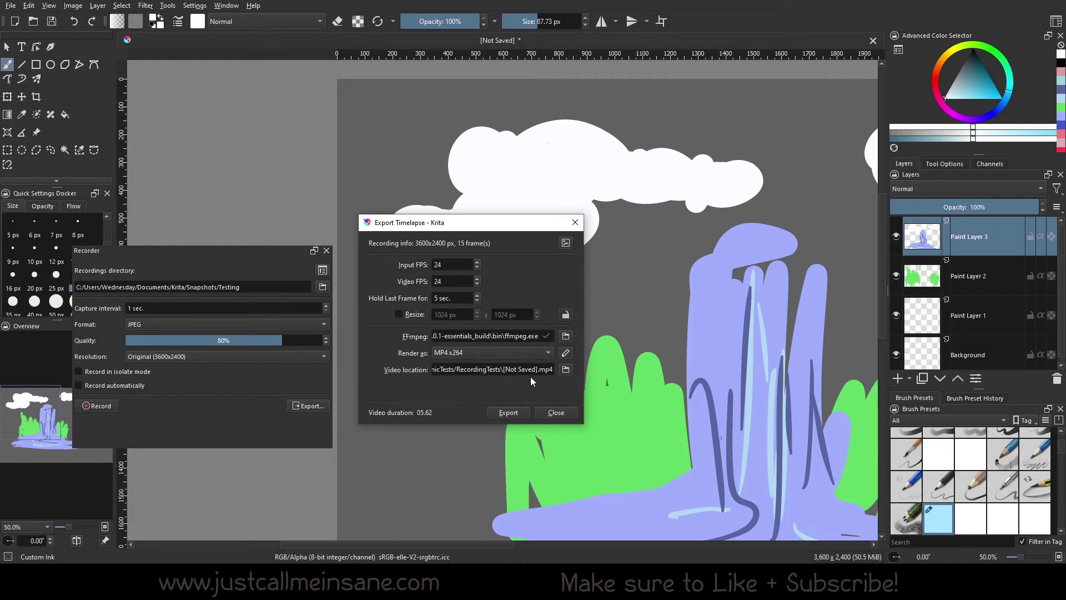
Step: Save the timelapse as cloudtestexport.mp4, export it, and open the finished video
click(572, 374)
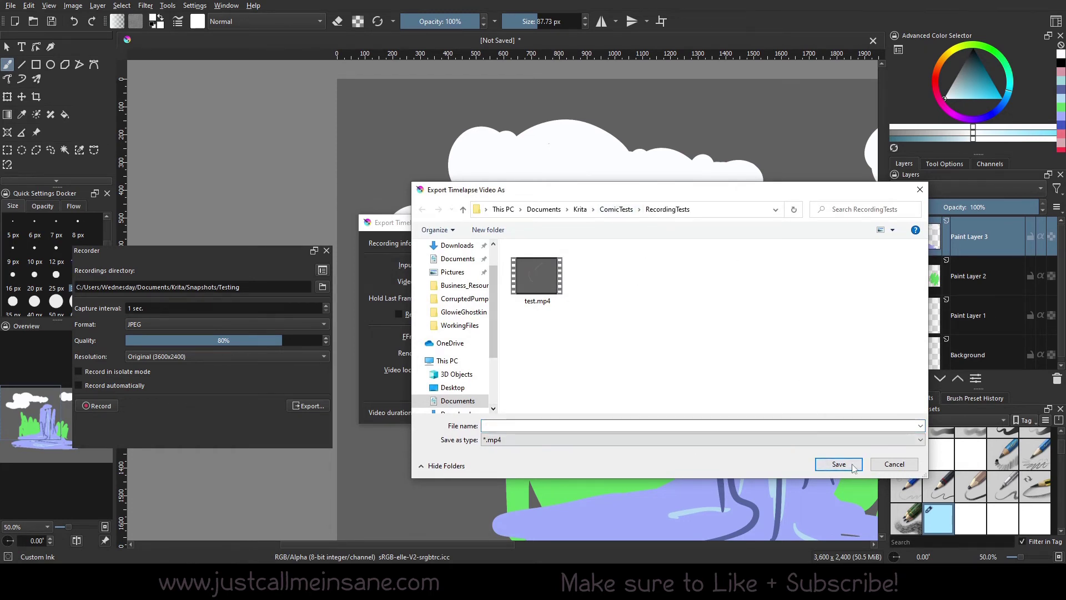
click(536, 429)
text(cloudtestexport)
key(Return)
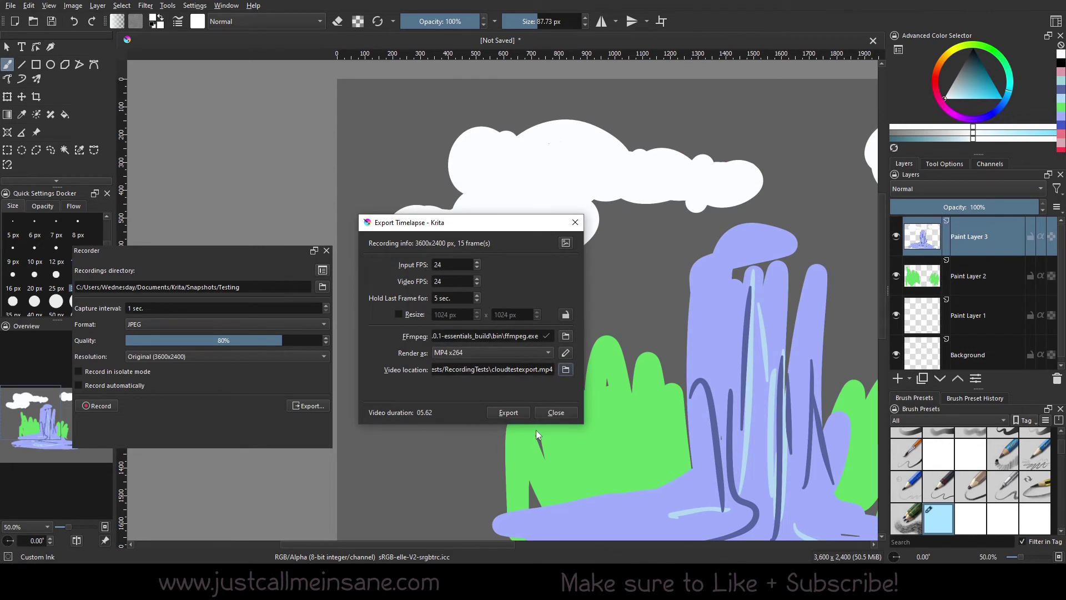
click(505, 412)
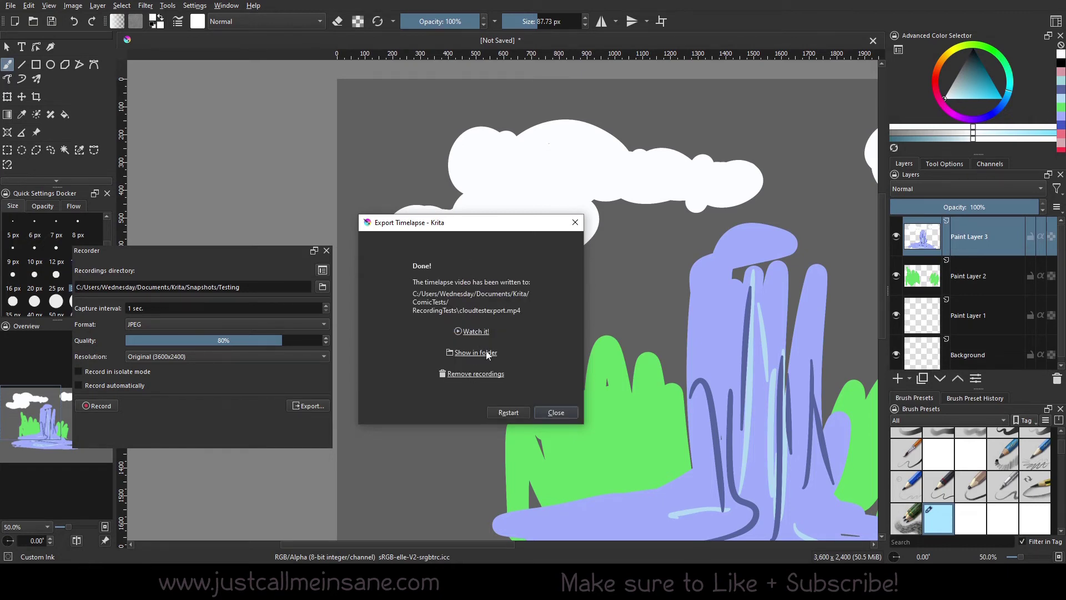
click(472, 332)
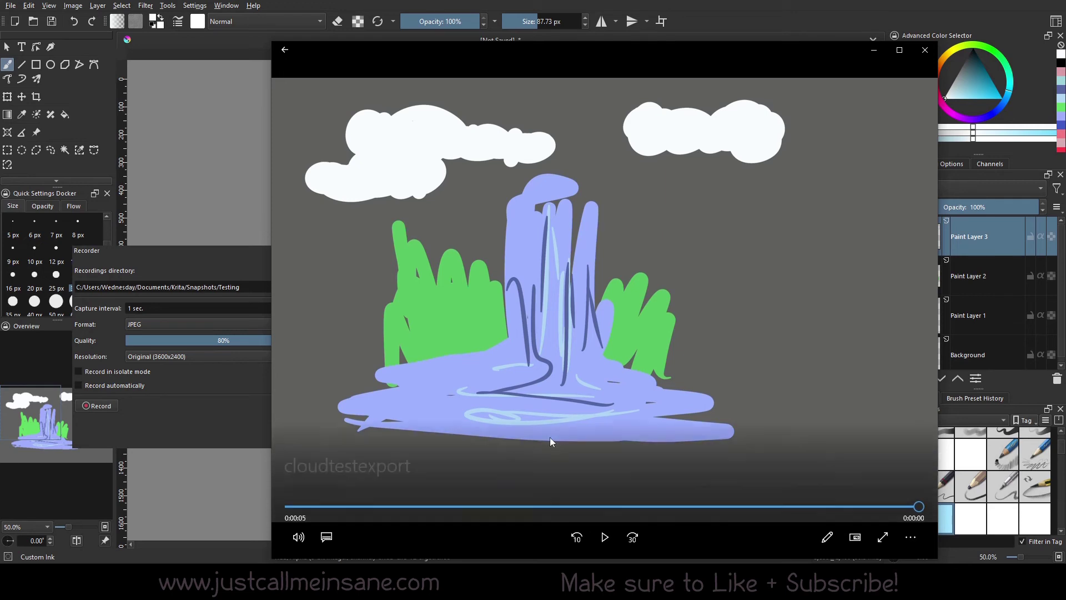
Step: Replay the cloudtestexport clip from the start, then close Movies & TV
click(291, 506)
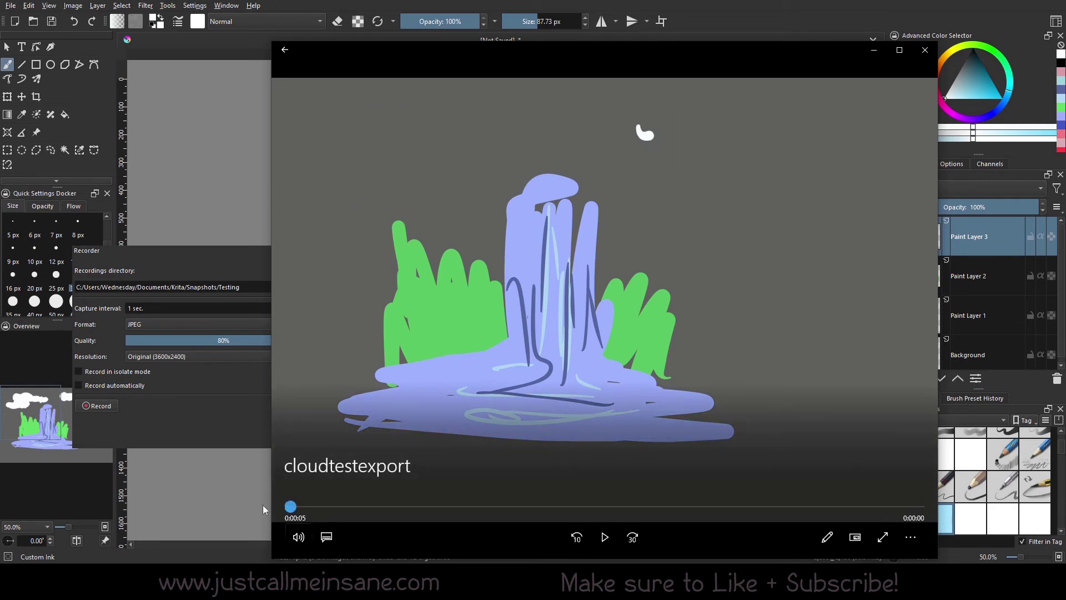
click(605, 538)
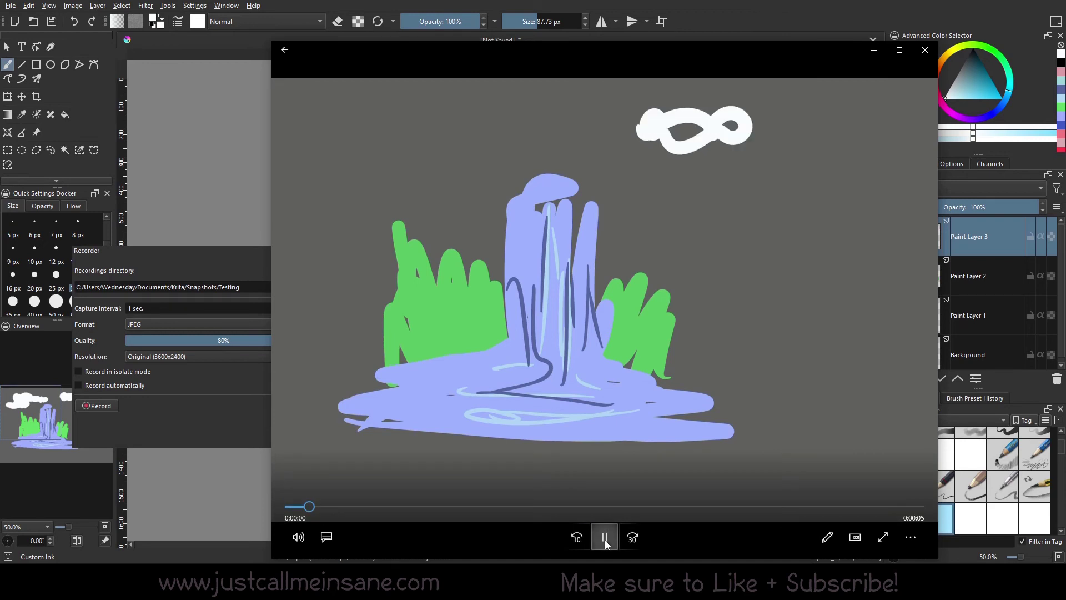
click(925, 50)
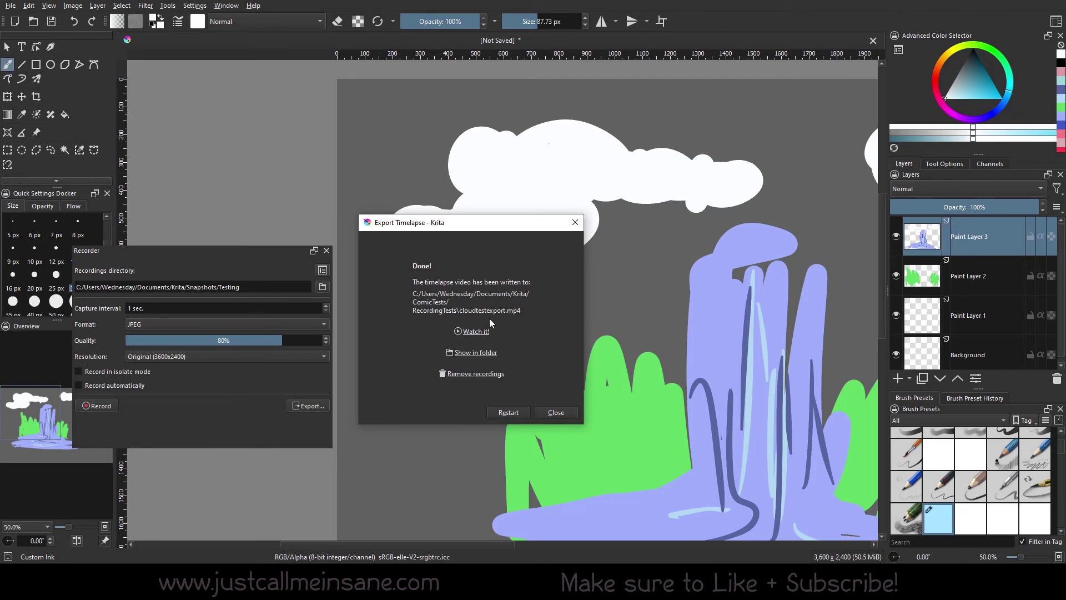
Step: Restart the Export Timelapse dialog to return to its settings page
click(505, 412)
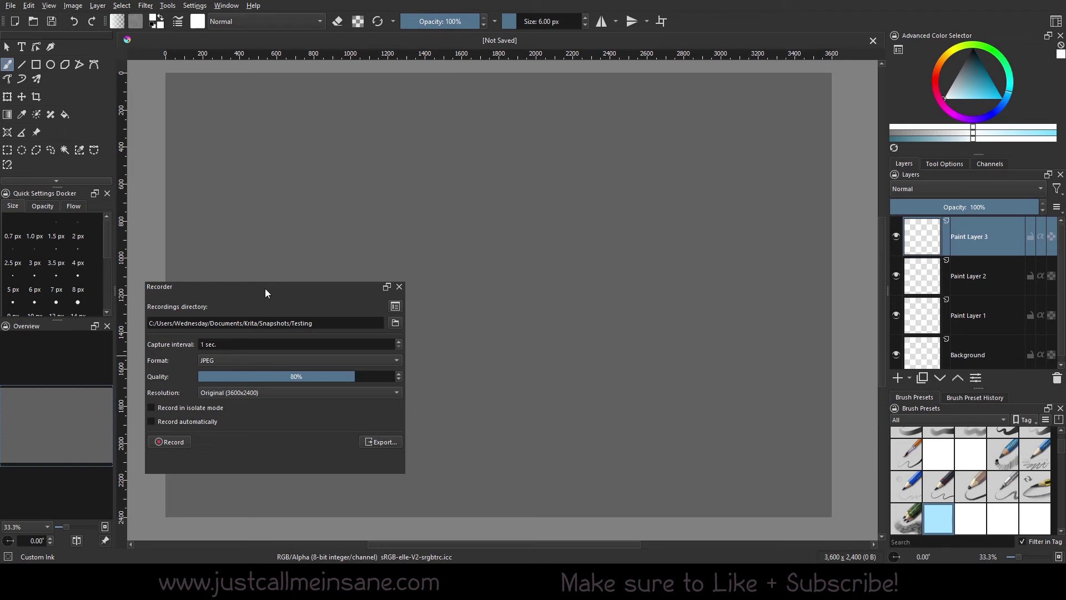
click(394, 307)
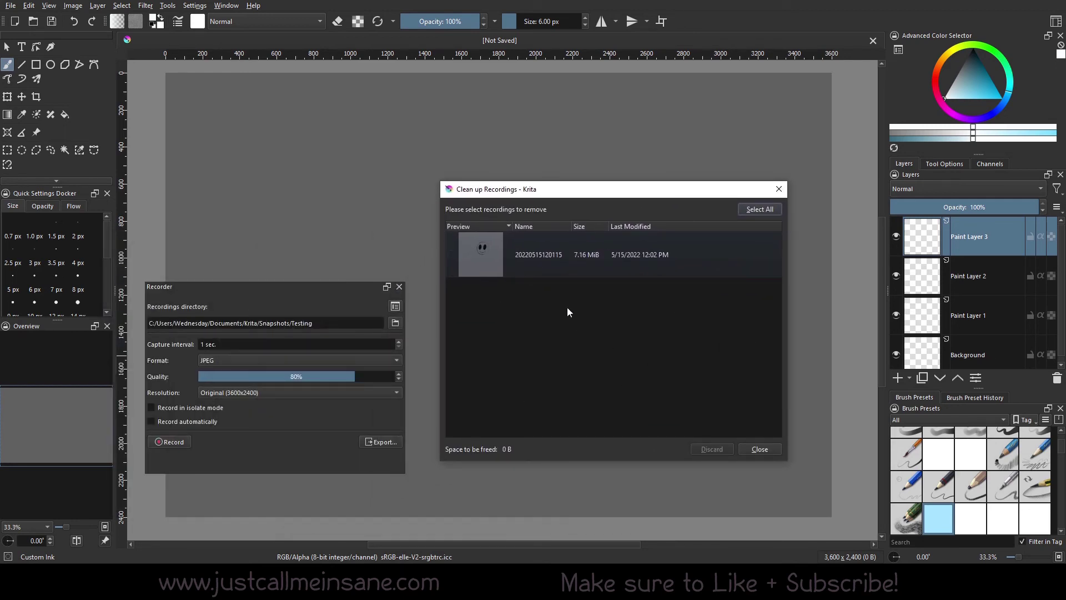
key(ctrl+a)
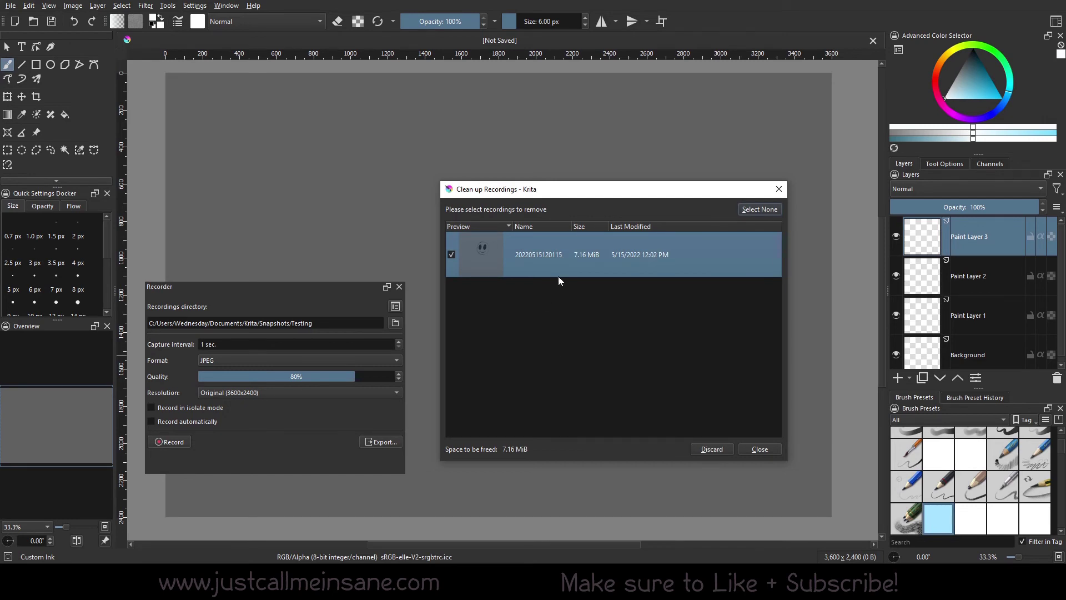
click(452, 255)
click(520, 265)
click(451, 255)
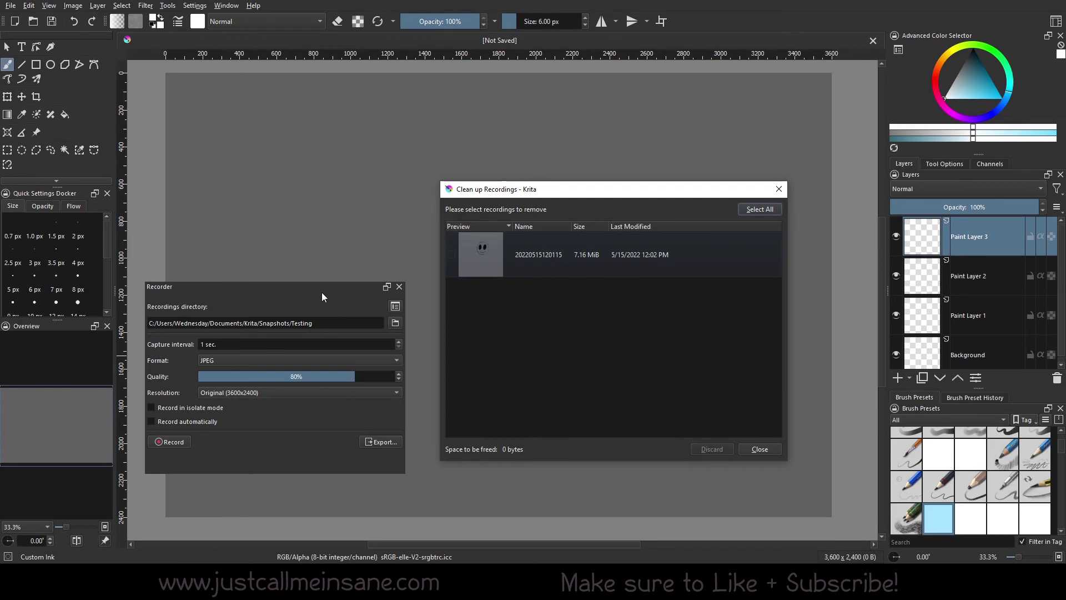
click(760, 450)
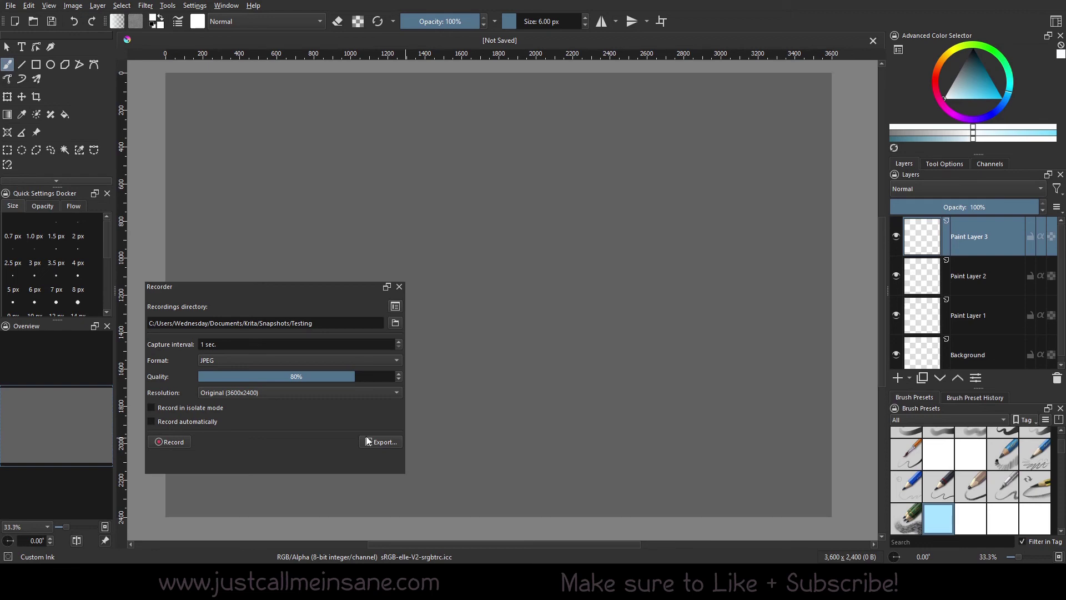
Step: Dismiss the recordings clean-up window, then record a session of light-blue loops
click(396, 307)
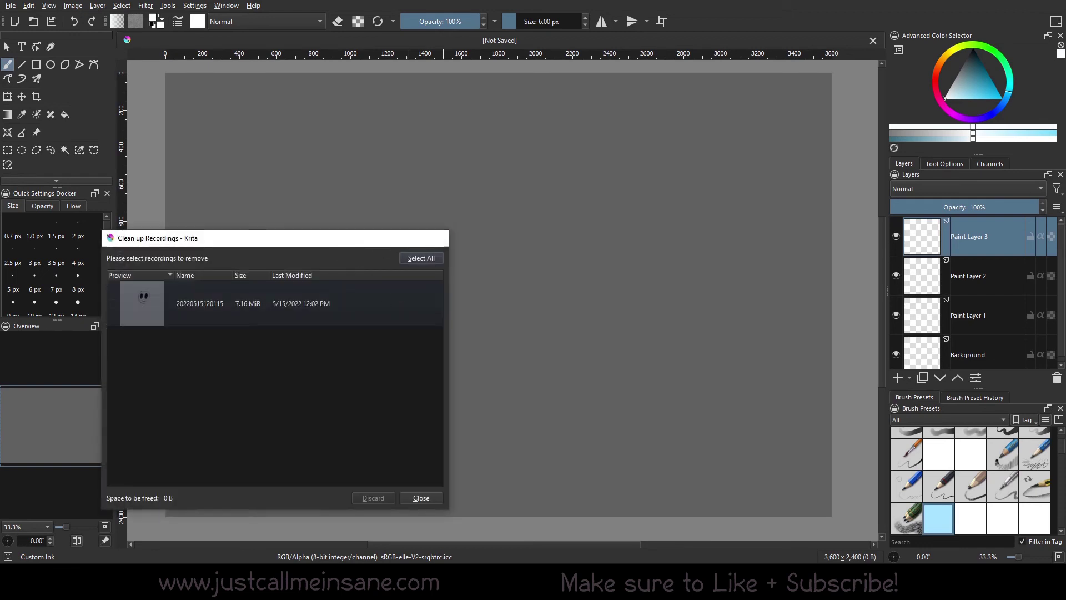
click(440, 238)
click(161, 445)
click(971, 90)
mouse_move(552, 188)
mouse_down()
mouse_move(569, 189)
mouse_move(345, 269)
mouse_move(560, 404)
mouse_move(355, 278)
mouse_up()
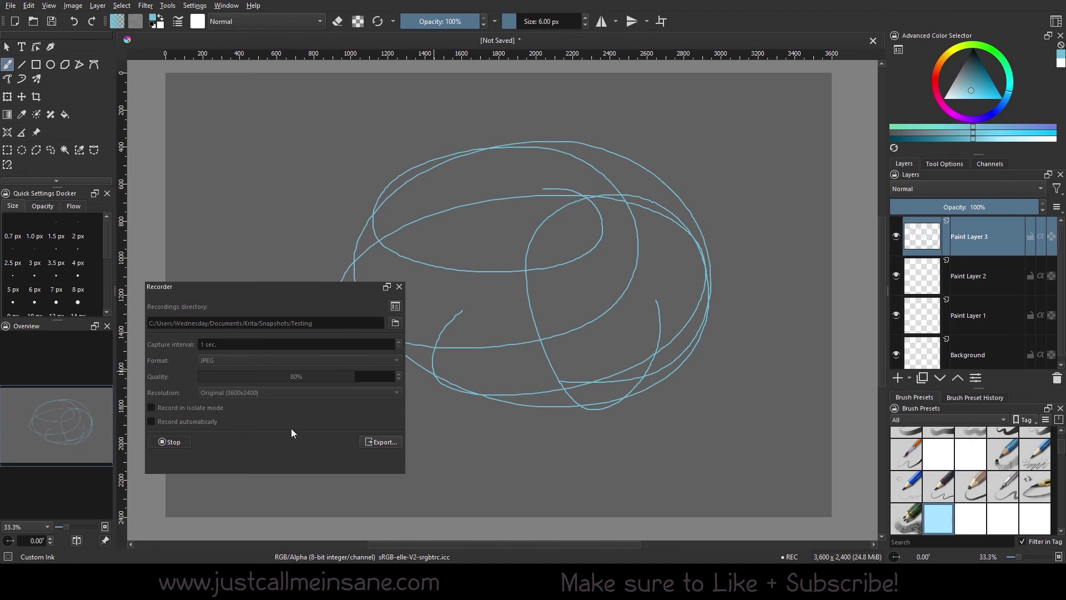
click(168, 442)
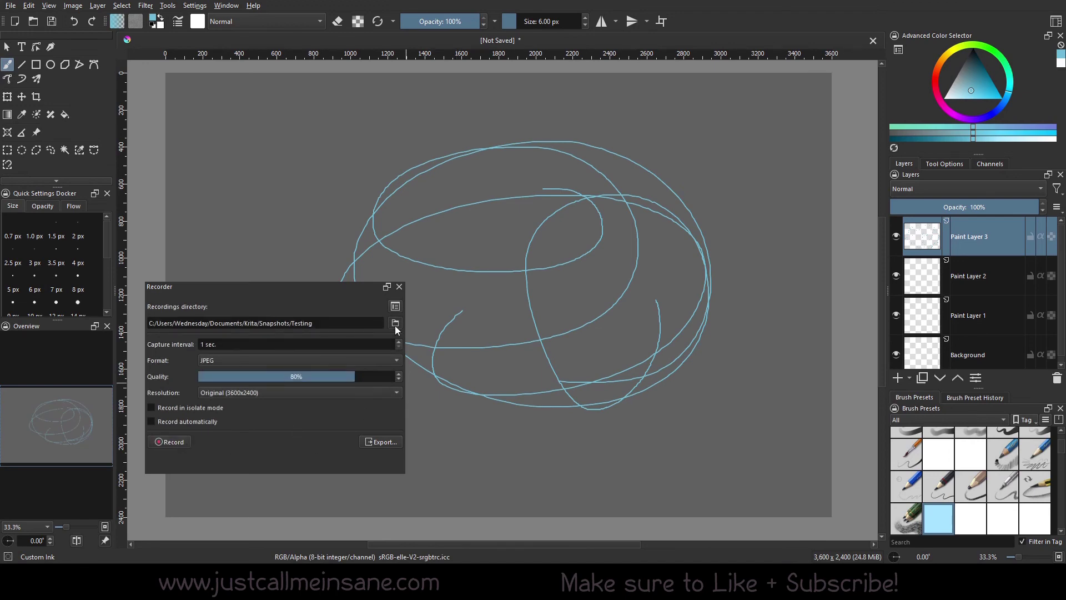
click(395, 323)
drag(392, 276, 704, 172)
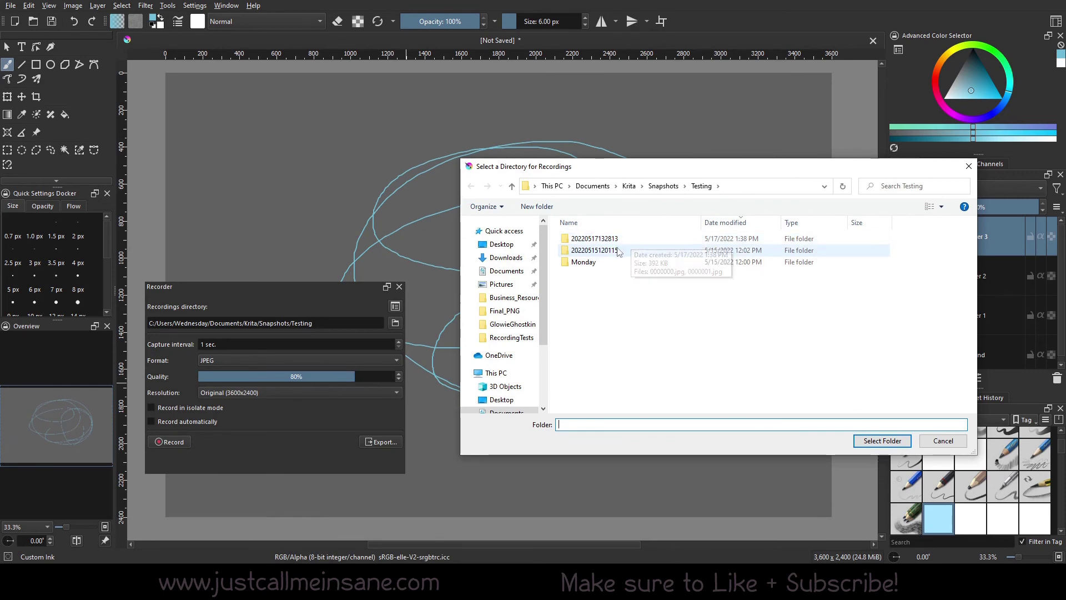
click(629, 250)
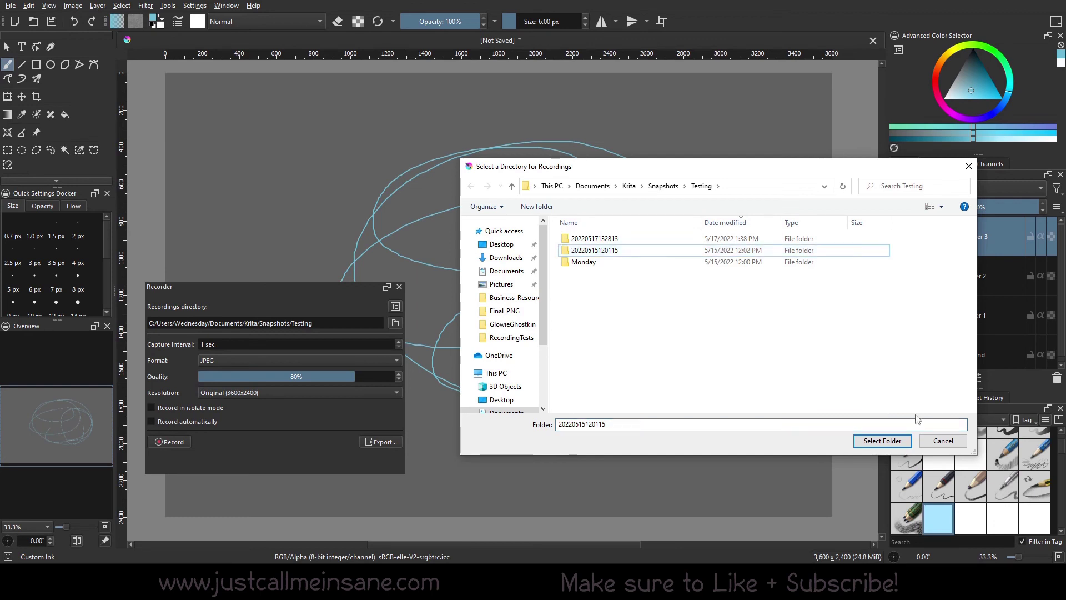
click(943, 440)
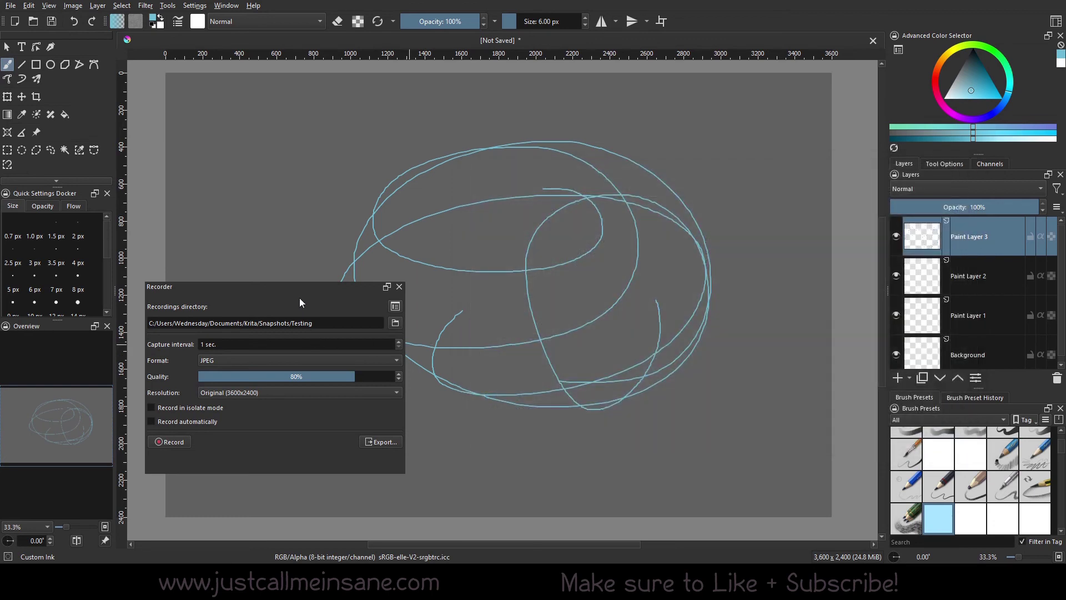